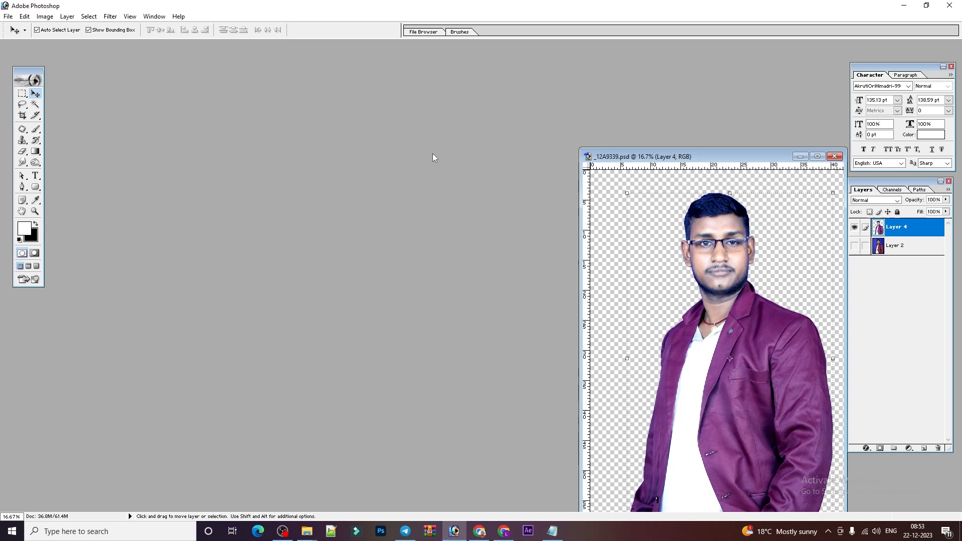
# Start a new blank document from the open portrait.
pyautogui.hotkey('ctrl', 'n')
# Create a new 1080 x 1080 pixel blank document.
pyautogui.press('Tab')
pyautogui.press('Tab')
pyautogui.press('BackSpace')
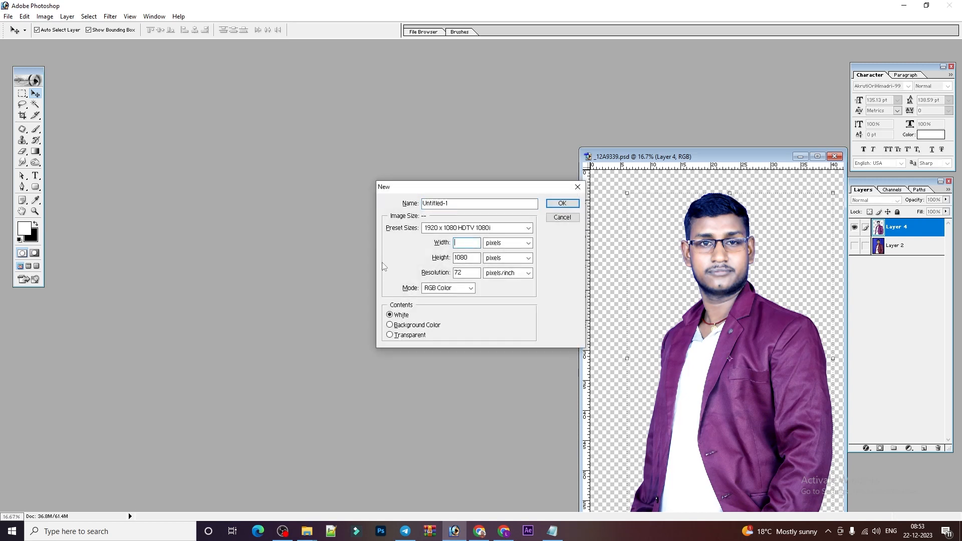
pyautogui.write('1080')
pyautogui.press('Tab')
pyautogui.press('Tab')
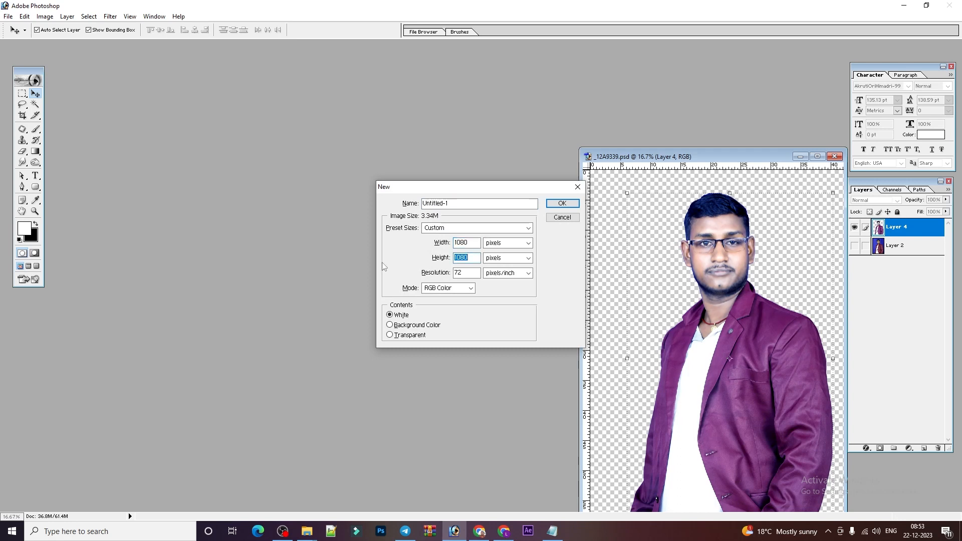
pyautogui.write('1080')
pyautogui.press('Tab')
pyautogui.press('Tab')
pyautogui.press('Return')
# Reposition and enlarge the new document window, then bring up the Open dialog.
pyautogui.moveTo(296, 54); pyautogui.dragTo(429, 63)
pyautogui.moveTo(508, 438); pyautogui.dragTo(534, 468)
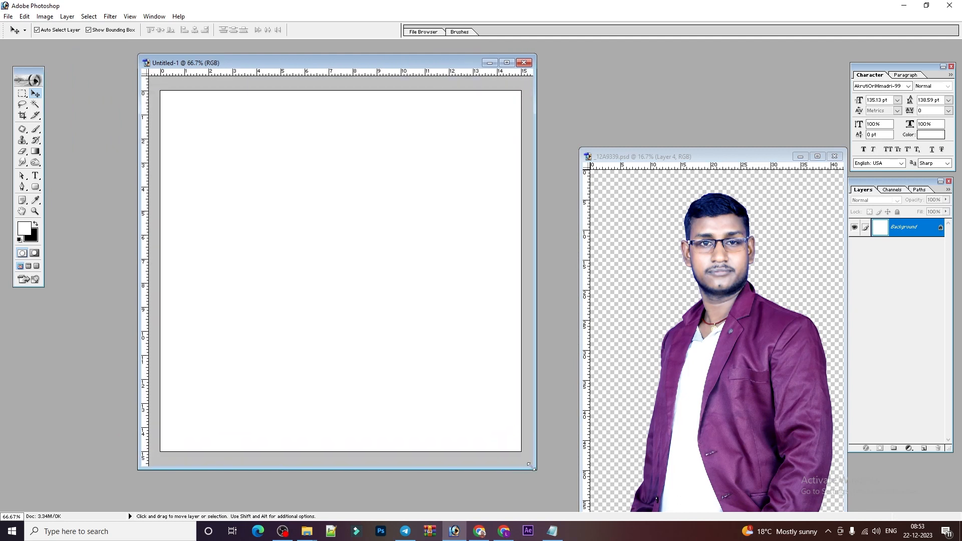
pyautogui.click(724, 302)
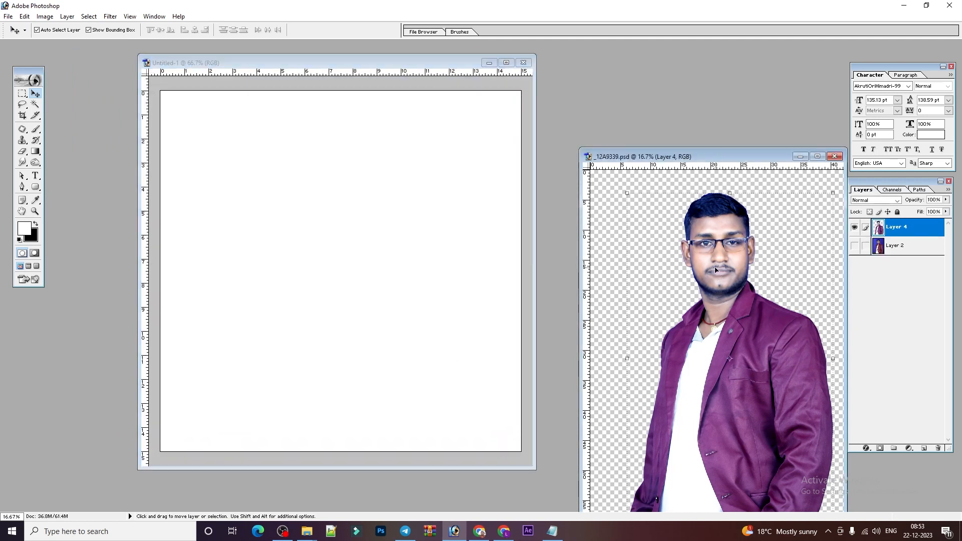
pyautogui.click(458, 183)
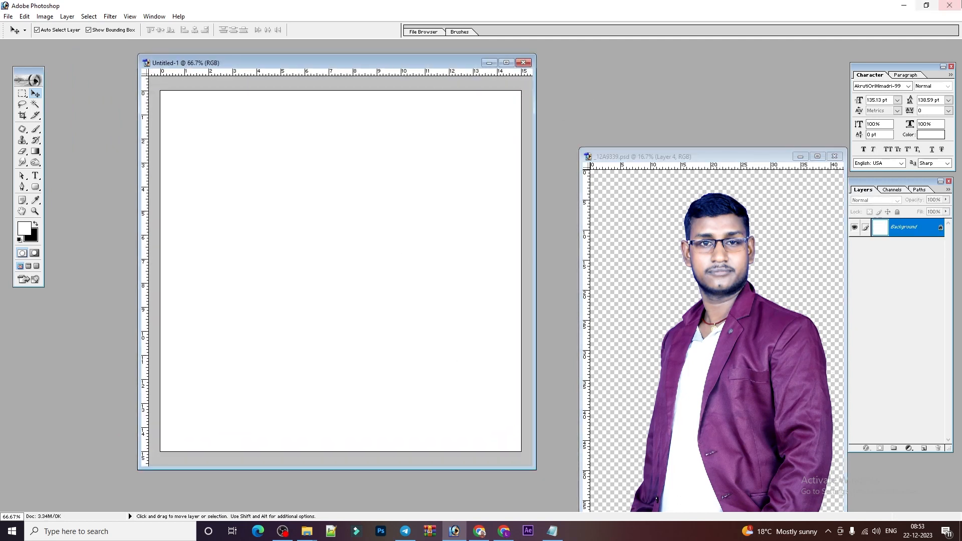
pyautogui.doubleClick(689, 103)
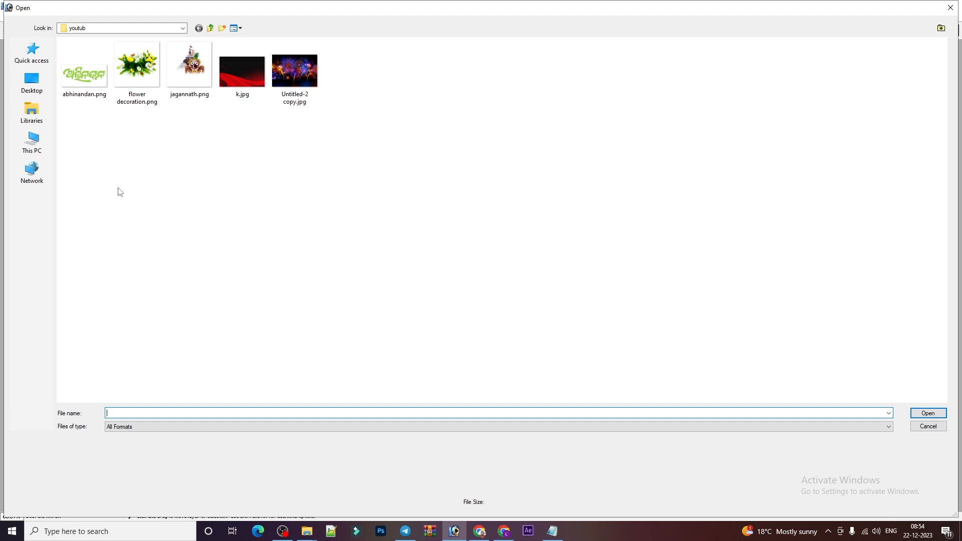
# Marquee-select all five images in the youtub folder.
pyautogui.moveTo(82, 129); pyautogui.dragTo(470, 44)
# Open the images, drag the red wave background into the poster, and close its source.
pyautogui.click(927, 412)
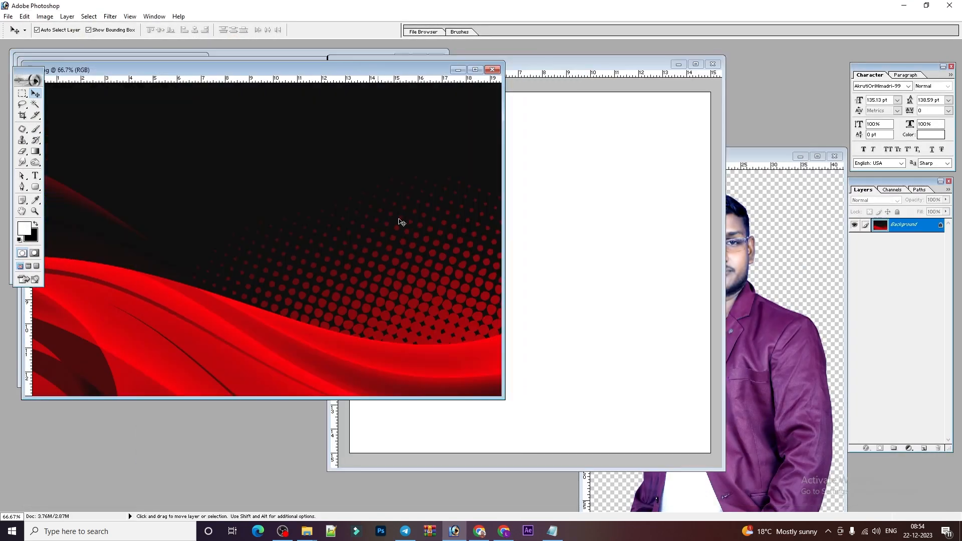
pyautogui.moveTo(401, 222); pyautogui.dragTo(596, 287)
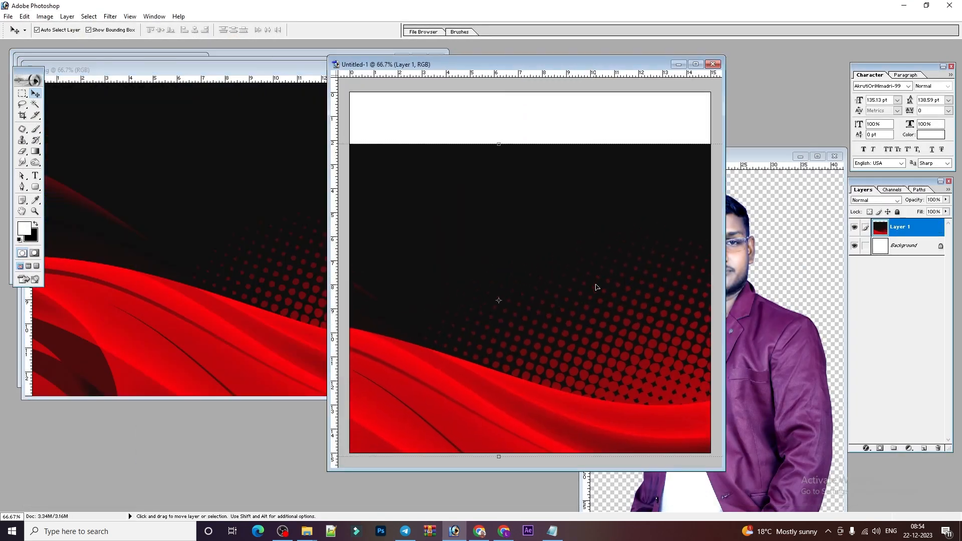
pyautogui.hotkey('ctrl', '-')
pyautogui.hotkey('ctrl', '-')
pyautogui.hotkey('ctrl', 't')
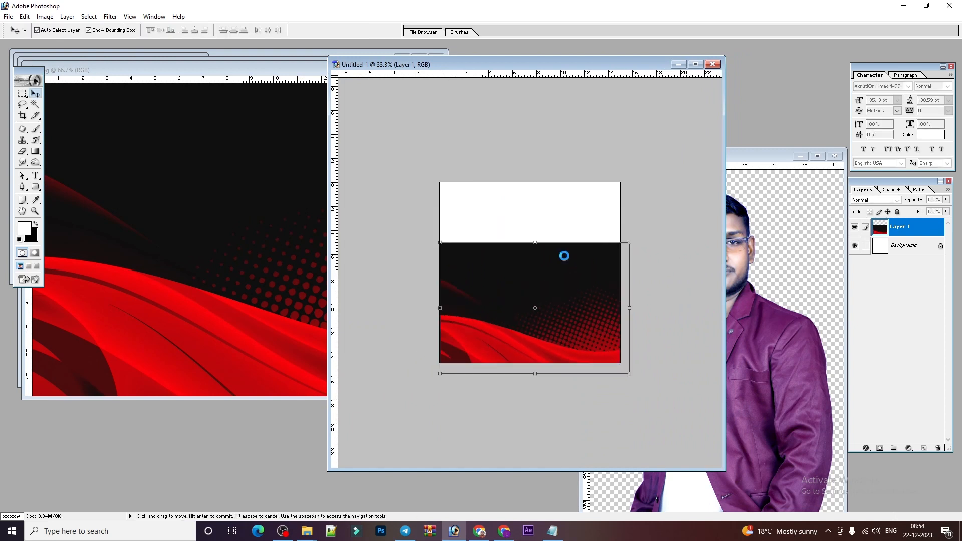
pyautogui.press('Return')
pyautogui.click(467, 80)
pyautogui.click(488, 71)
# Place the fireworks across the poster's full width and nudge them slightly lower.
pyautogui.moveTo(247, 154); pyautogui.dragTo(621, 274)
pyautogui.press('Return')
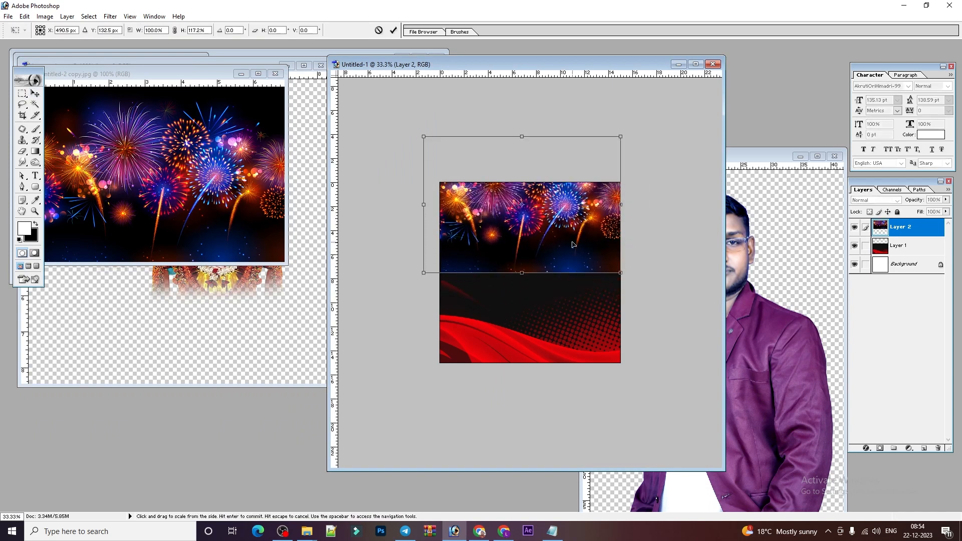
pyautogui.moveTo(547, 236); pyautogui.dragTo(548, 247)
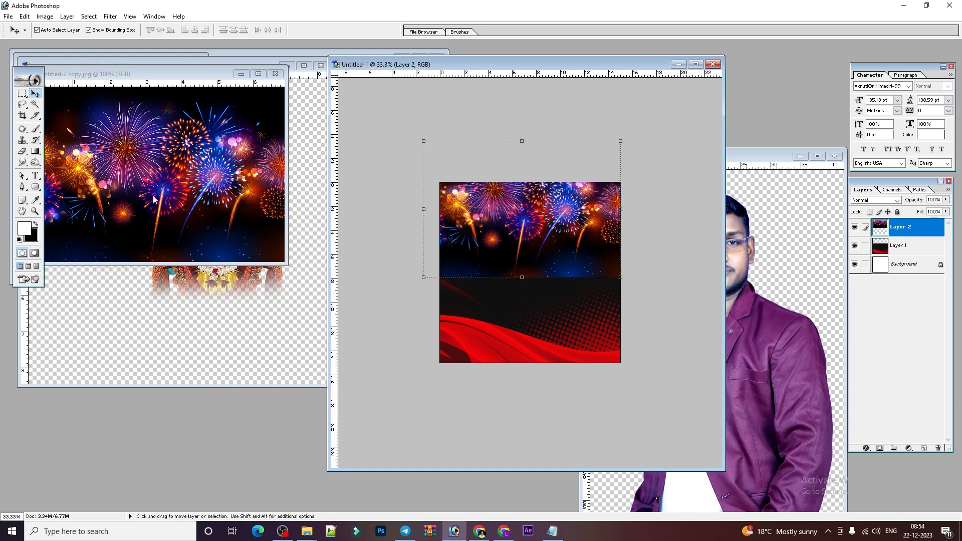
pyautogui.click(21, 153)
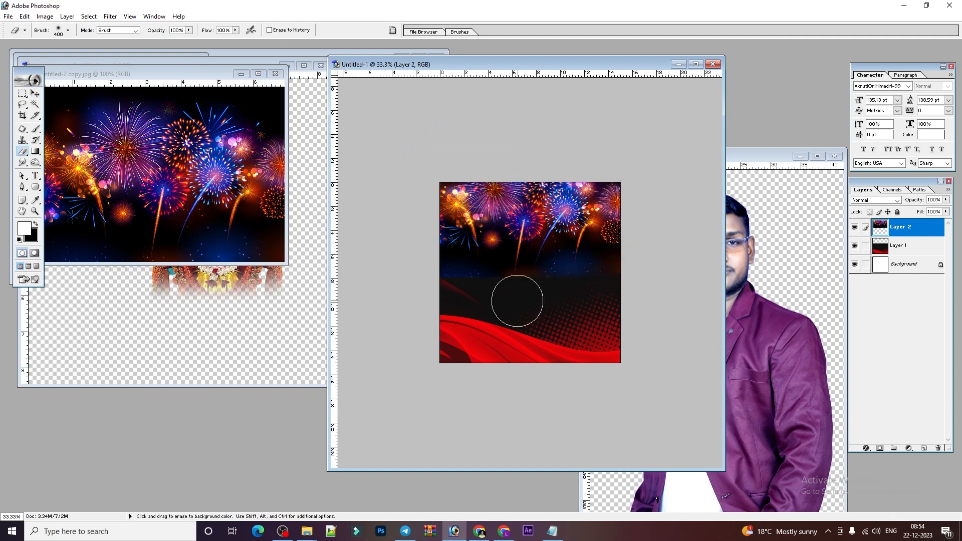
pyautogui.press('v')
pyautogui.moveTo(565, 227); pyautogui.dragTo(565, 241)
pyautogui.scroll(3, 565, 241)
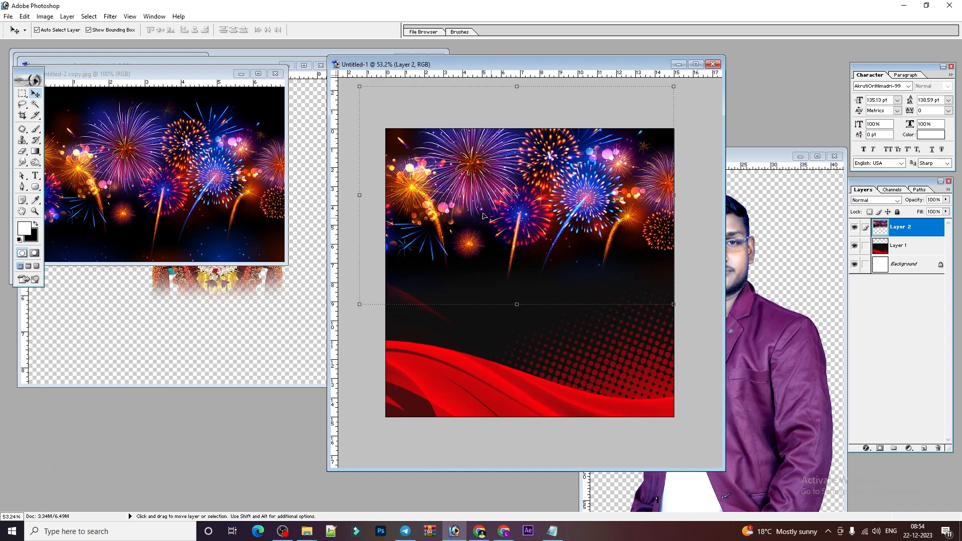
# Link the red background with the fireworks, adjust their height, and drag in the portrait.
pyautogui.press('shift')
pyautogui.keyDown('shift'); pyautogui.click(619, 350); pyautogui.keyUp('shift')
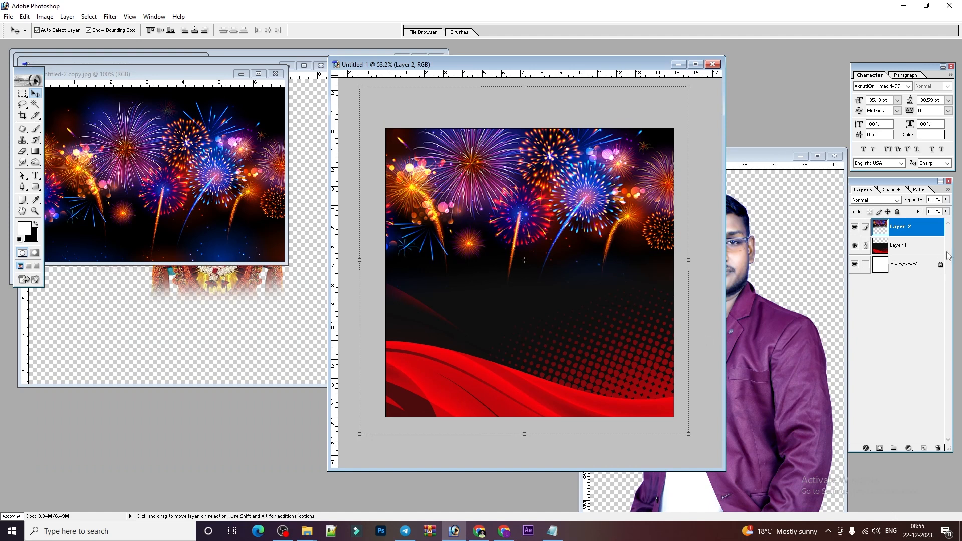
pyautogui.moveTo(551, 353); pyautogui.dragTo(550, 348)
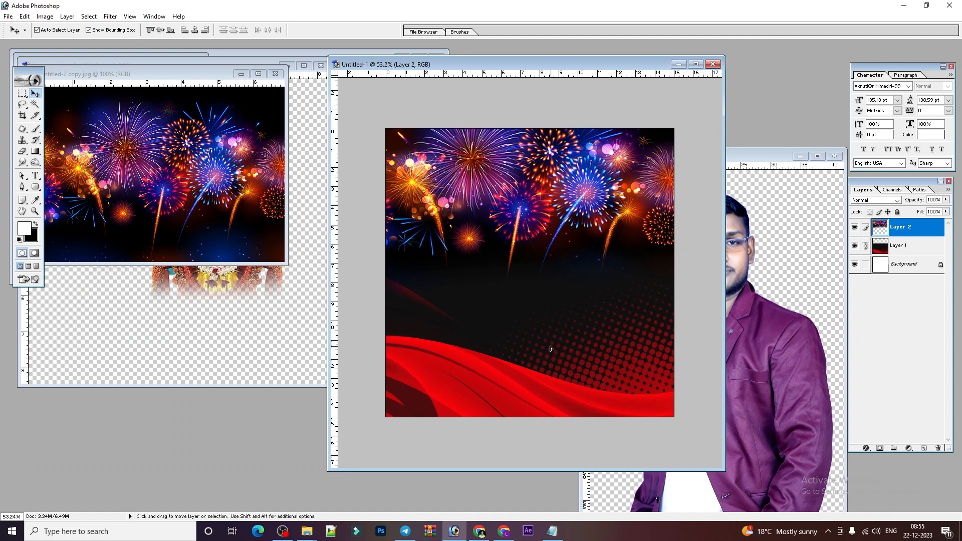
pyautogui.moveTo(772, 351); pyautogui.dragTo(556, 303)
# Scale the man's portrait down to about 35% and move it up and right.
pyautogui.scroll(-3, 556, 303)
pyautogui.click(695, 64)
pyautogui.scroll(-1, 650, 128)
pyautogui.hotkey('ctrl', 't')
pyautogui.moveTo(698, 67); pyautogui.dragTo(563, 268)
pyautogui.moveTo(535, 317); pyautogui.dragTo(549, 290)
pyautogui.press('Return')
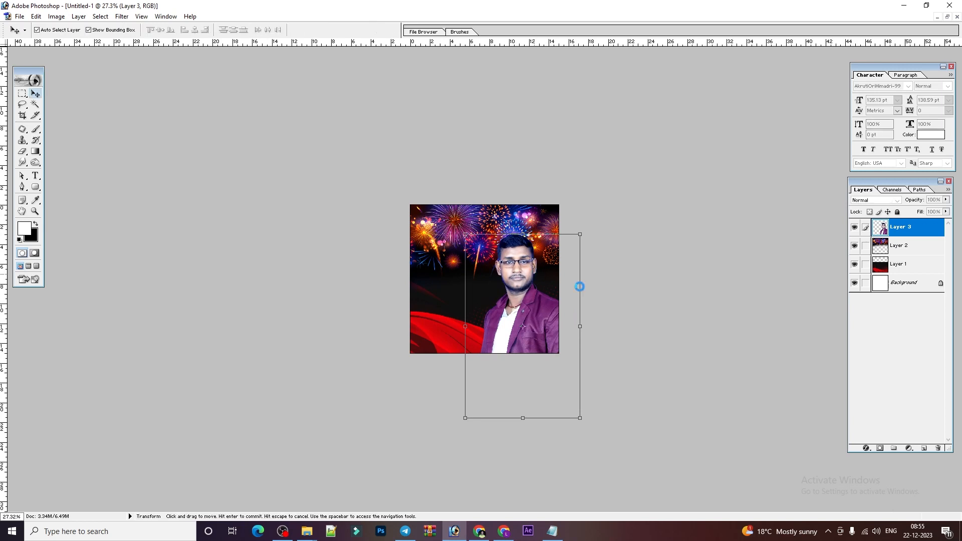
# Unlink the red waves from the fireworks, nudge the waves up, and shift the man right.
pyautogui.scroll(3, 537, 274)
pyautogui.click(393, 370)
pyautogui.click(393, 370)
pyautogui.click(436, 346)
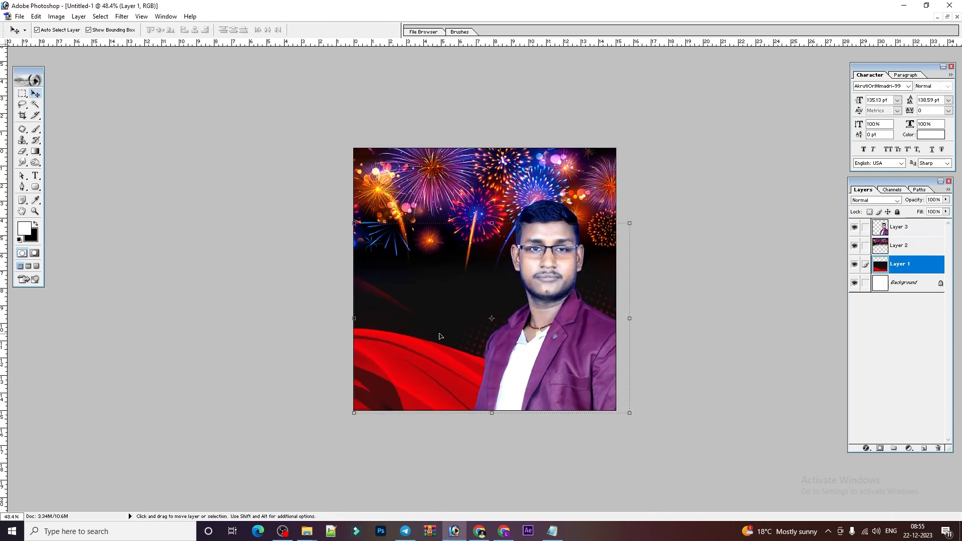
pyautogui.moveTo(469, 229); pyautogui.dragTo(470, 226)
pyautogui.click(519, 269)
pyautogui.moveTo(551, 285); pyautogui.dragTo(554, 286)
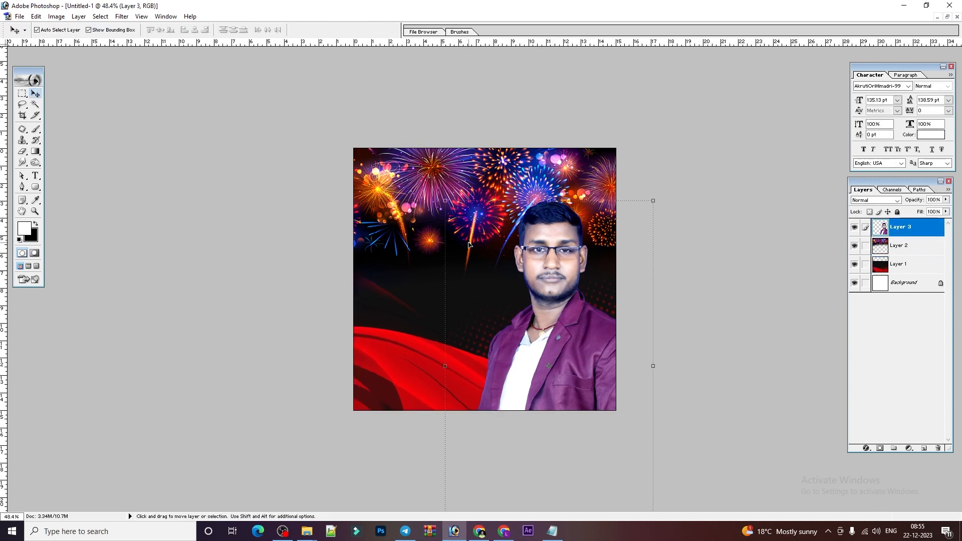
# Close the fireworks and original man photos, then drag the Jagannath image near the poster top.
pyautogui.click(946, 17)
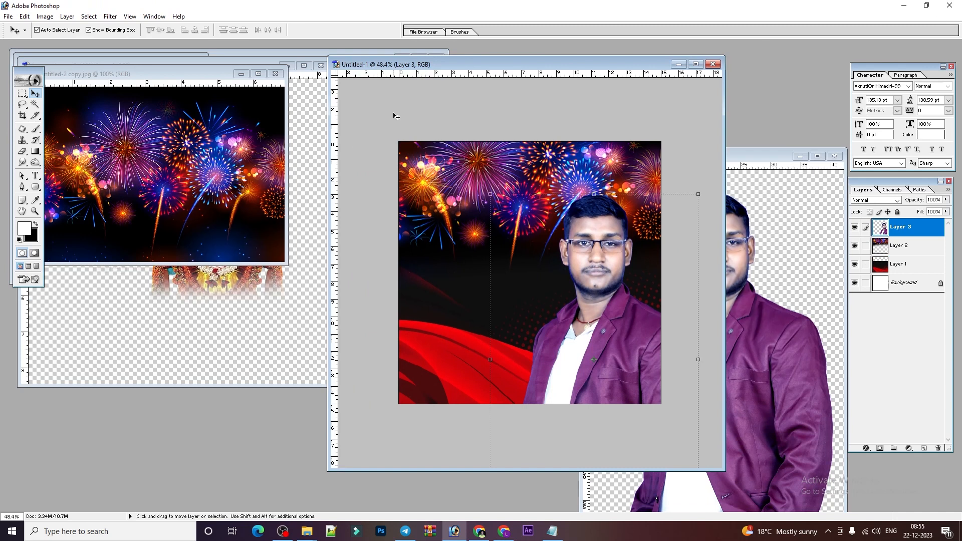
pyautogui.click(224, 172)
pyautogui.click(275, 74)
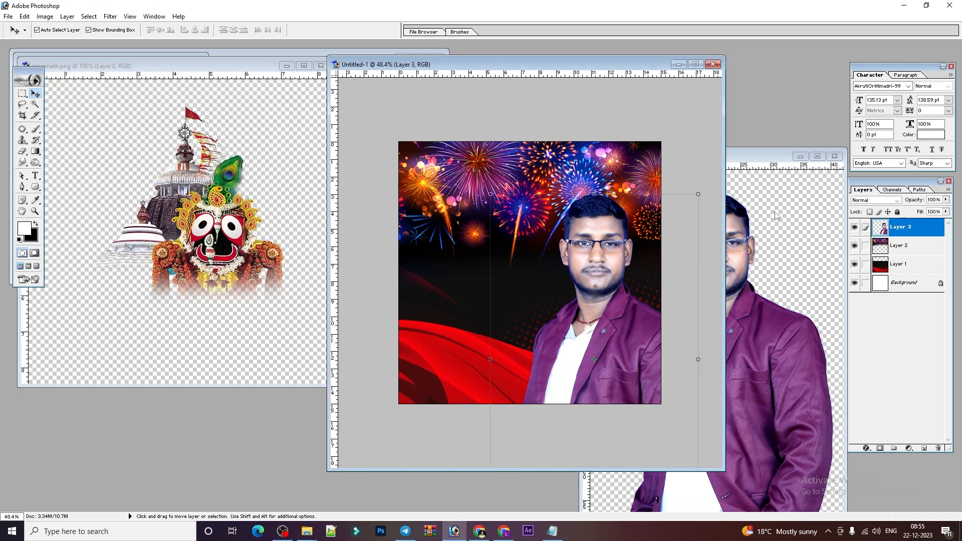
pyautogui.click(763, 187)
pyautogui.click(834, 156)
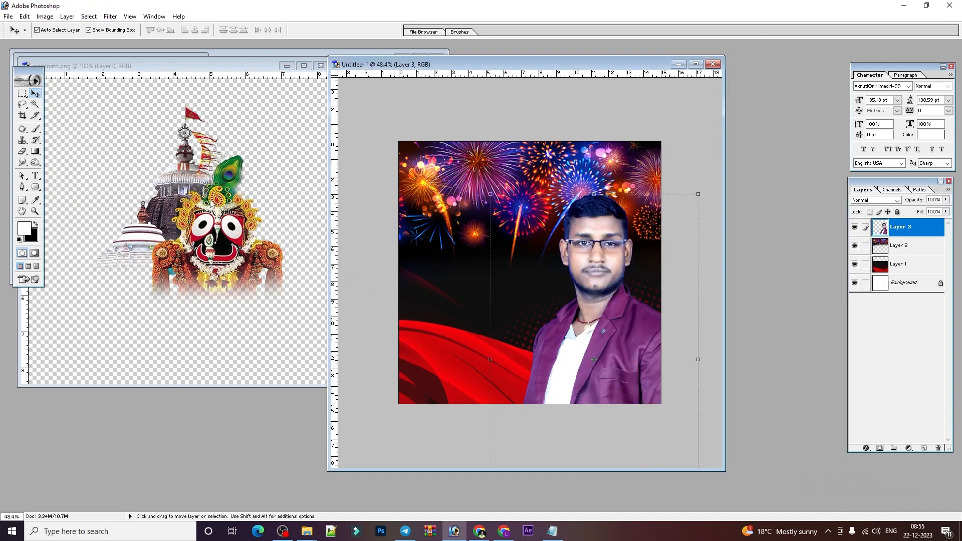
pyautogui.click(215, 228)
pyautogui.moveTo(215, 228); pyautogui.dragTo(479, 215)
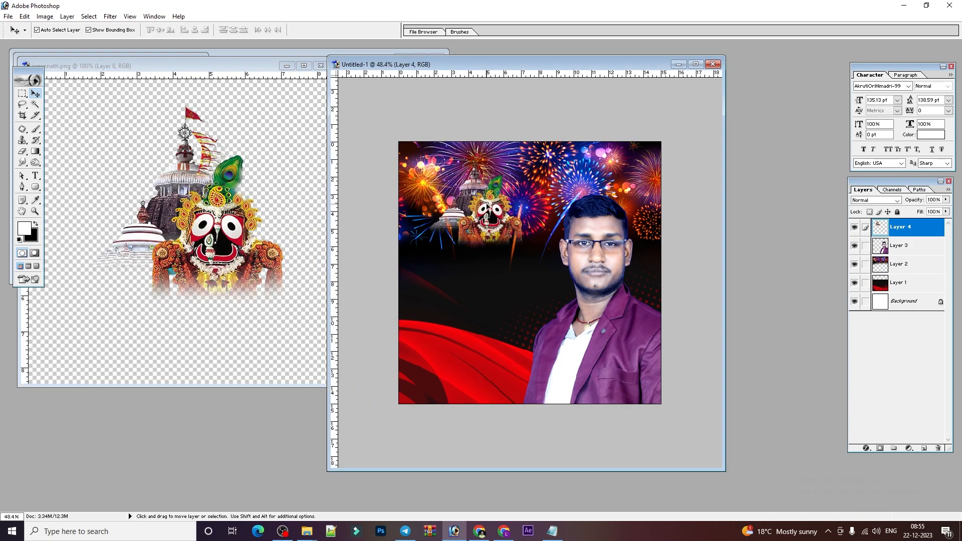
# Set the foreground colour to yellow for painting.
pyautogui.click(287, 66)
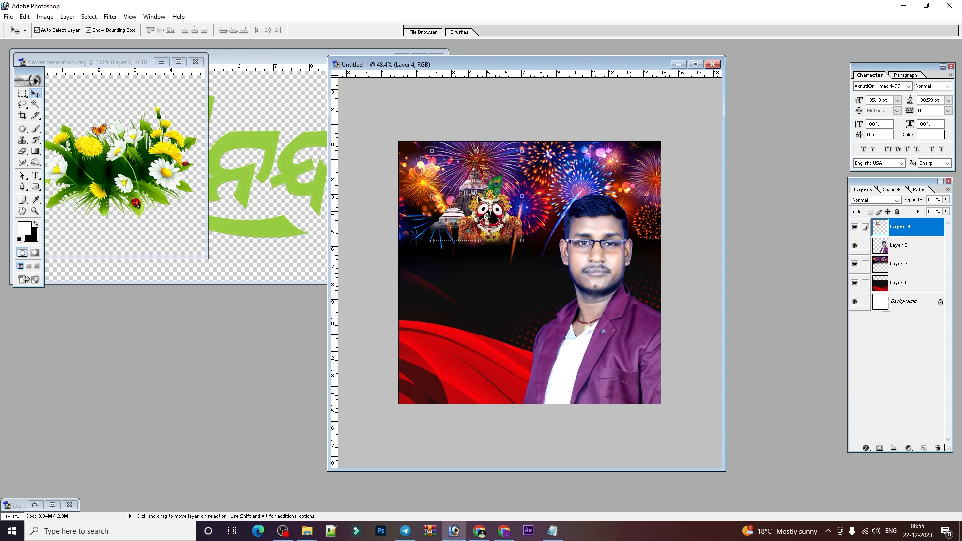
pyautogui.click(35, 199)
pyautogui.click(24, 229)
pyautogui.moveTo(674, 269); pyautogui.dragTo(675, 263)
pyautogui.press('Return')
pyautogui.press('b')
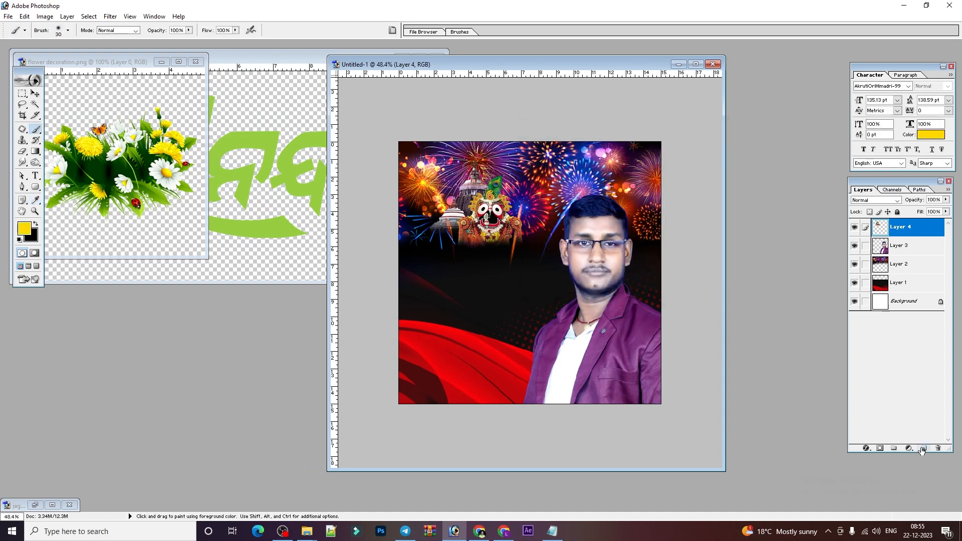
# On a new layer, paint a soft yellow dot with a 150 px brush.
pyautogui.click(922, 449)
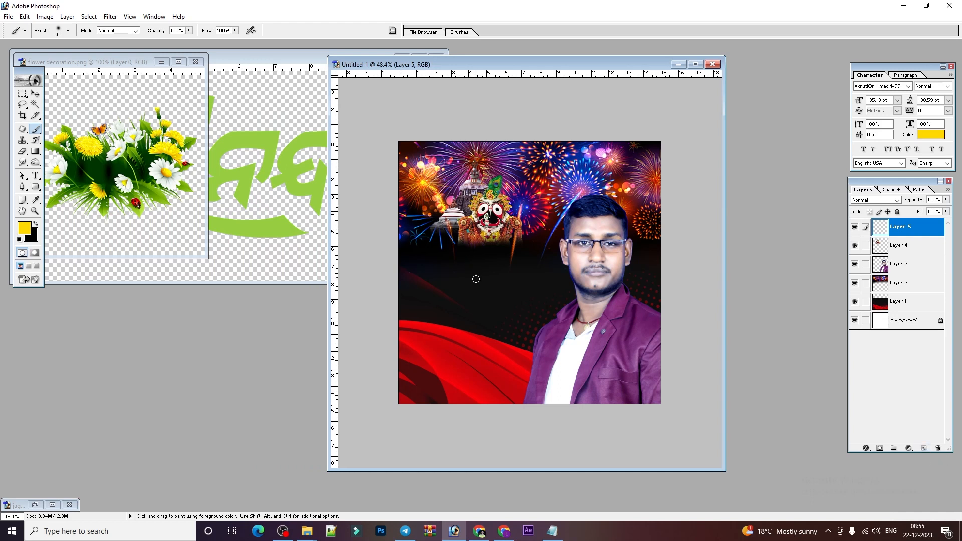
pyautogui.press(']')
pyautogui.press(']')
pyautogui.press(']')
pyautogui.press(']')
pyautogui.press(']')
pyautogui.press(']')
pyautogui.press(']')
pyautogui.press(']')
pyautogui.press(']')
pyautogui.click(67, 31)
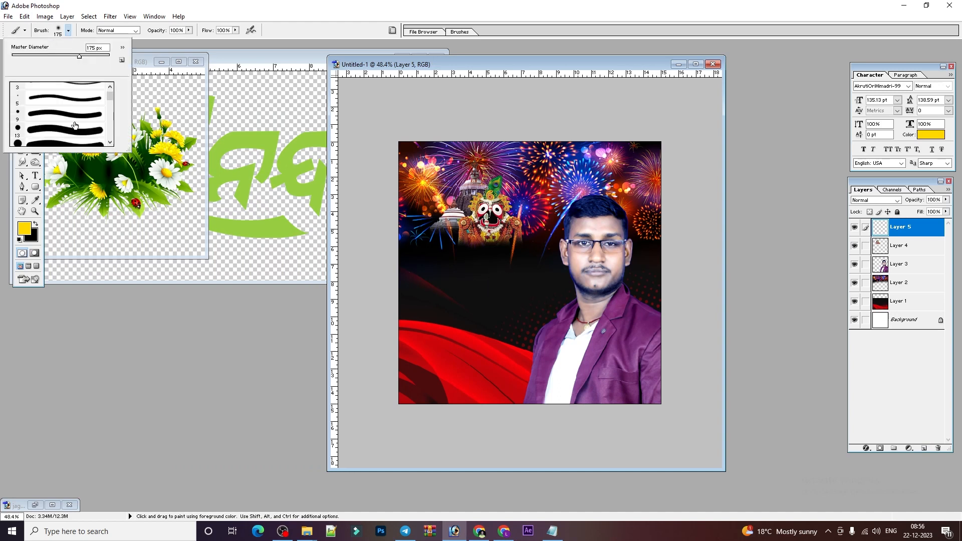
pyautogui.scroll(-2, 73, 126)
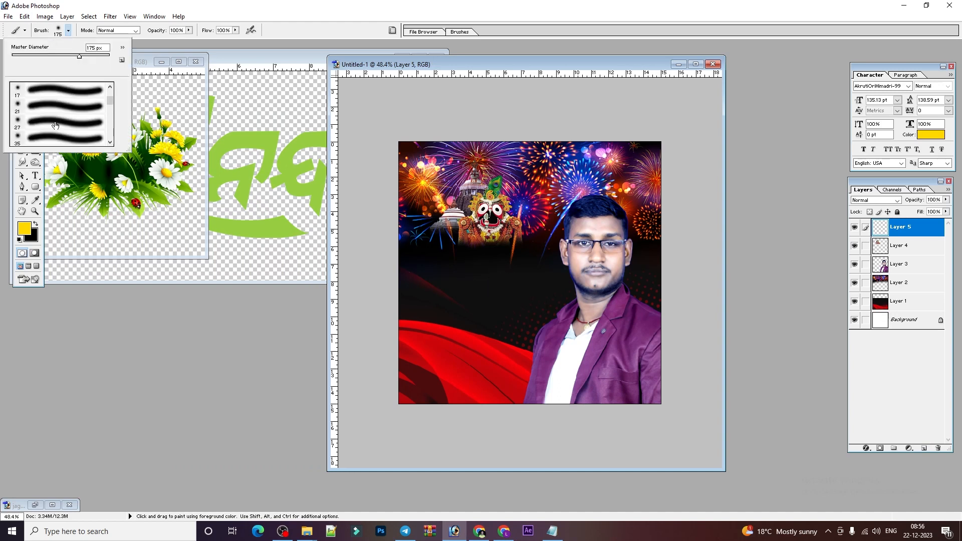
pyautogui.click(50, 139)
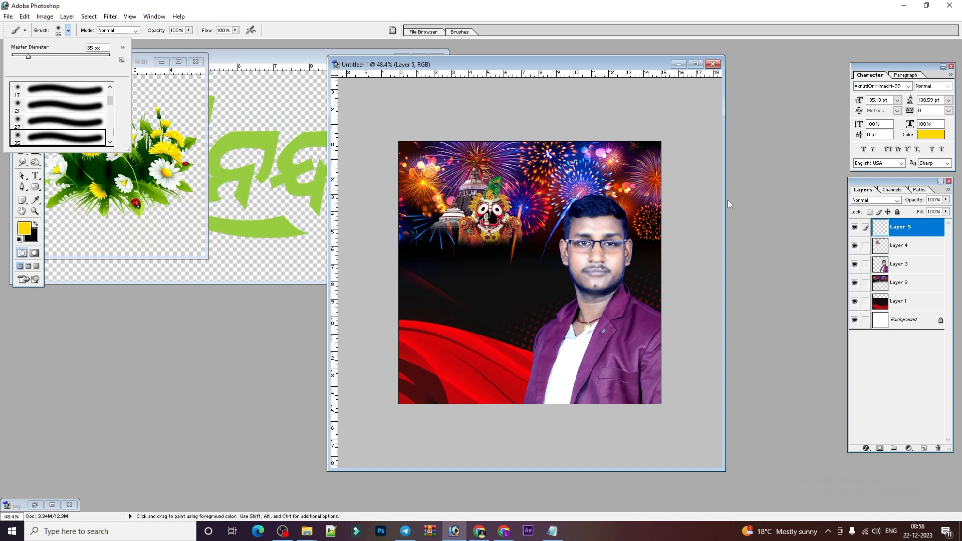
pyautogui.click(481, 274)
pyautogui.hotkey('ctrl', 'z')
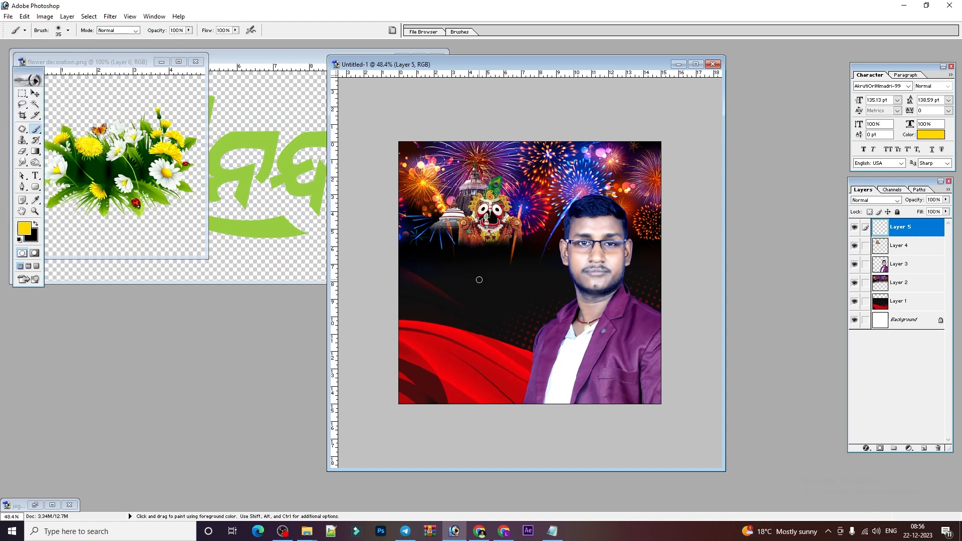
pyautogui.press(']')
pyautogui.press(']')
pyautogui.press(']')
pyautogui.press(']')
pyautogui.press(']')
pyautogui.press(']')
pyautogui.press(']')
pyautogui.press(']')
pyautogui.press(']')
pyautogui.hotkey('ctrl', '+')
pyautogui.press('[')
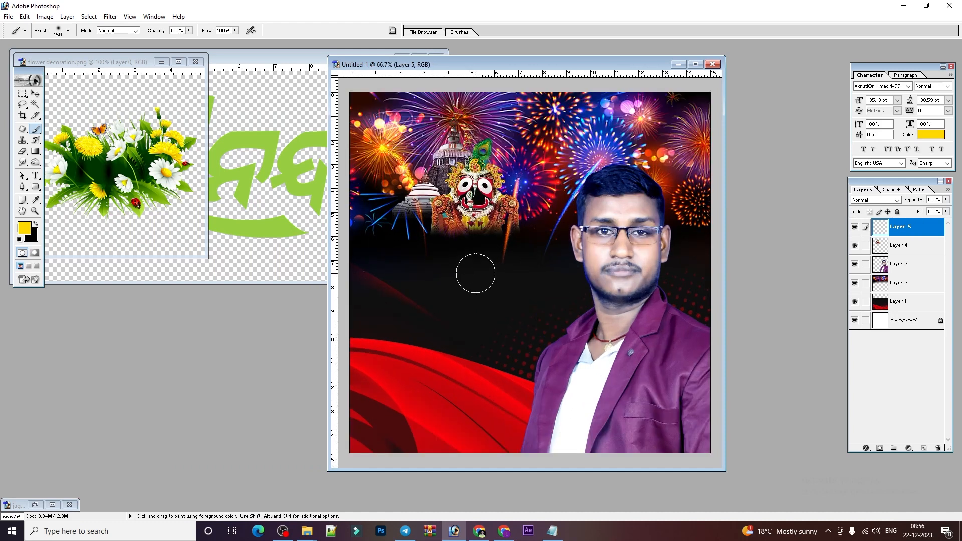
pyautogui.click(475, 273)
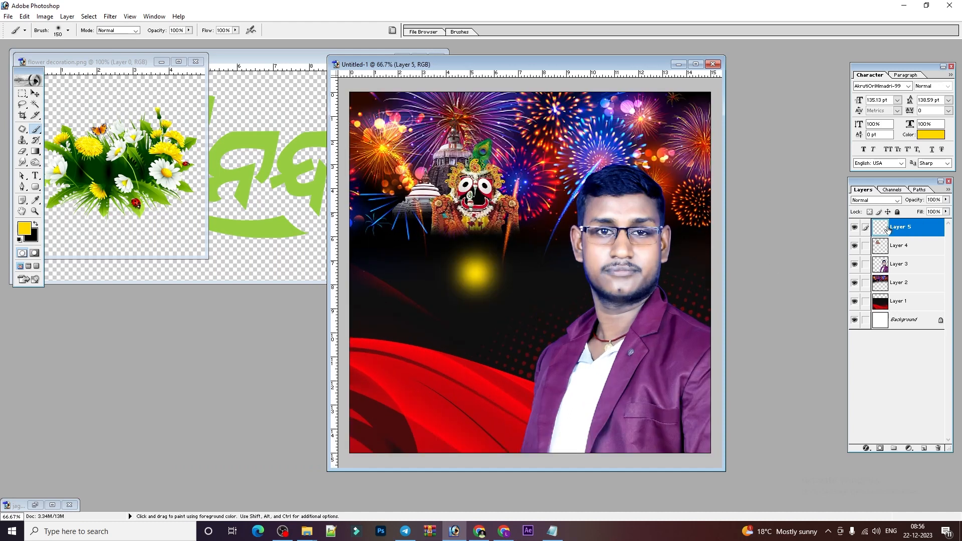
pyautogui.click(476, 275)
# Move the yellow glow up to the temple, scale it to about 292%, and send it behind.
pyautogui.click(35, 93)
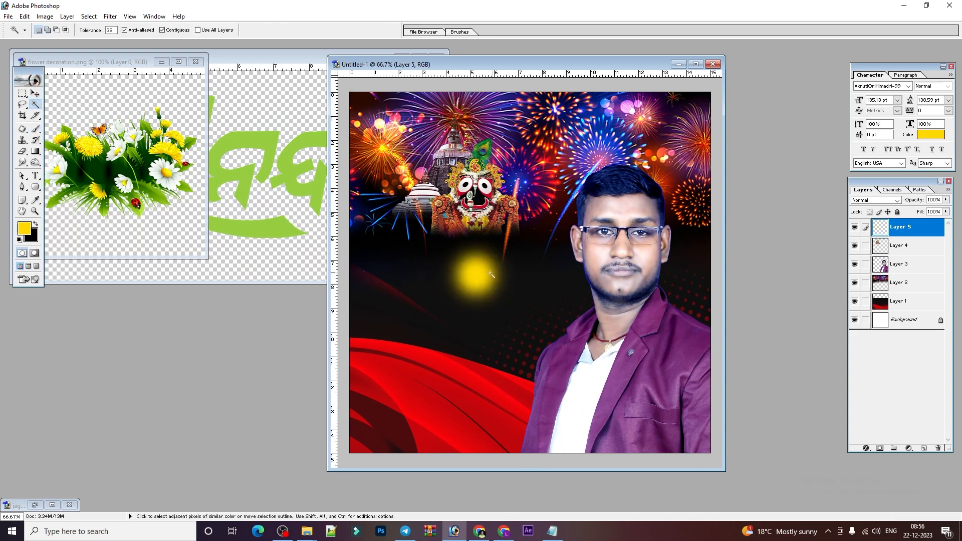
pyautogui.moveTo(476, 275); pyautogui.dragTo(506, 216)
pyautogui.hotkey('ctrl', 't')
pyautogui.press('Return')
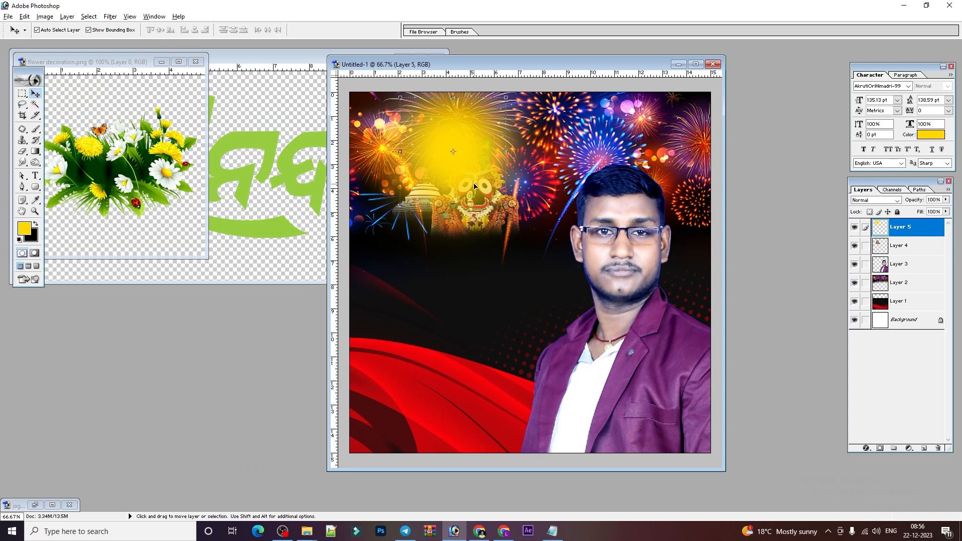
pyautogui.hotkey('ctrl', '[')
pyautogui.moveTo(484, 125); pyautogui.dragTo(486, 126)
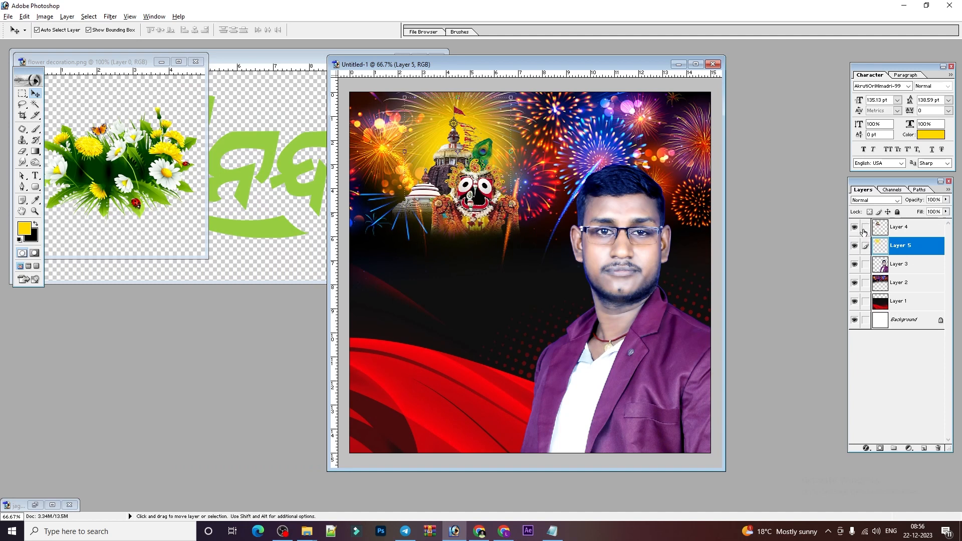
# Link the temple artwork with the glow and nudge the artwork slightly.
pyautogui.click(865, 228)
pyautogui.moveTo(476, 153)
pyautogui.mouseDown()
pyautogui.moveTo(465, 128)
pyautogui.moveTo(474, 161)
pyautogui.mouseUp()
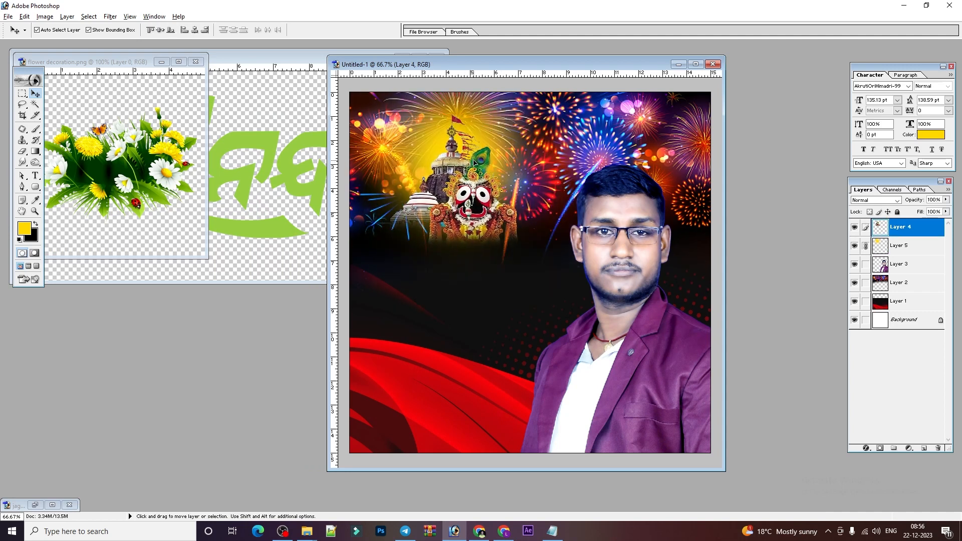
pyautogui.click(221, 212)
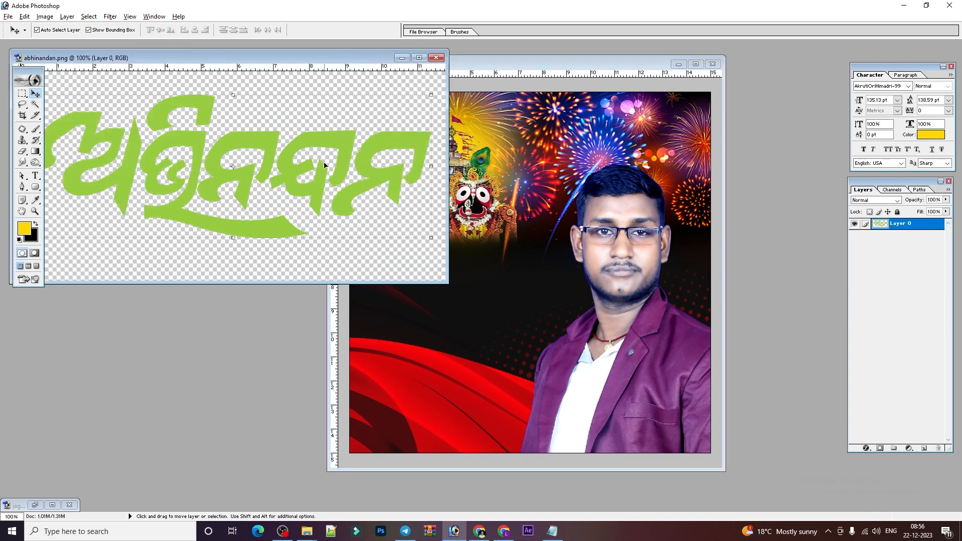
pyautogui.click(516, 329)
pyautogui.click(36, 176)
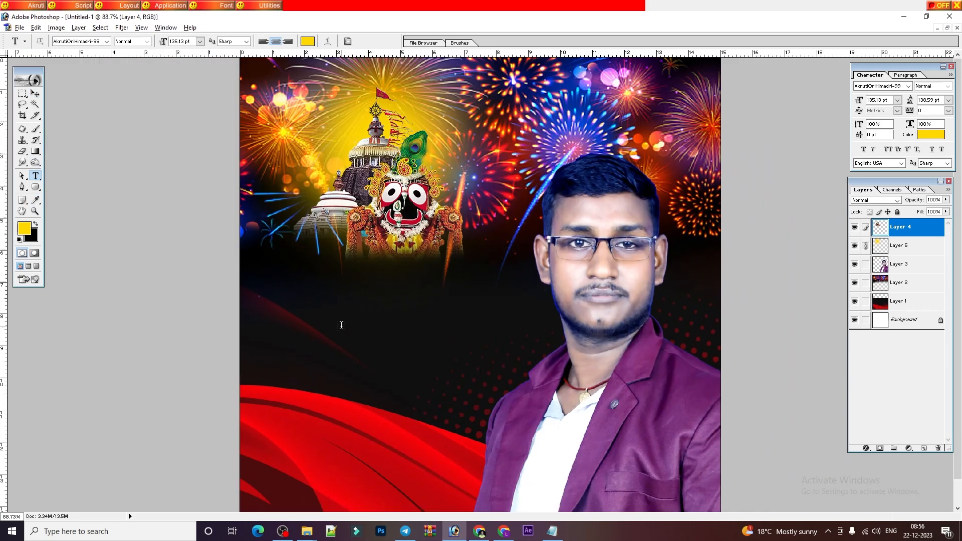
# Type the yellow headline ନୂତନ ବର୍ଷର ହାର୍ଦ୍ଦିକ below the deity and stretch it taller.
pyautogui.click(339, 323)
pyautogui.write('ତ୍ୱ')
pyautogui.hotkey('ctrl', 'a')
pyautogui.press('BackSpace')
pyautogui.write('ନୂତନ')
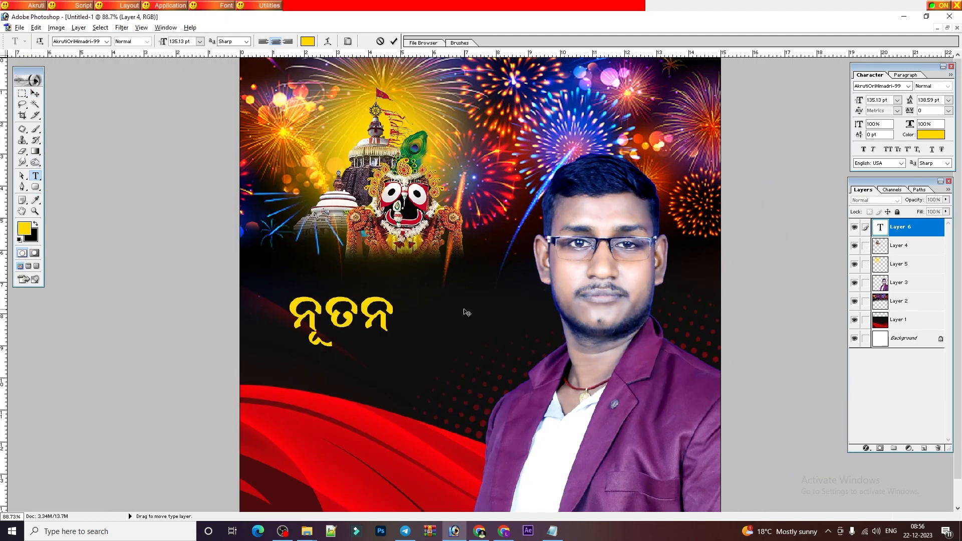
pyautogui.write(' ବଷ')
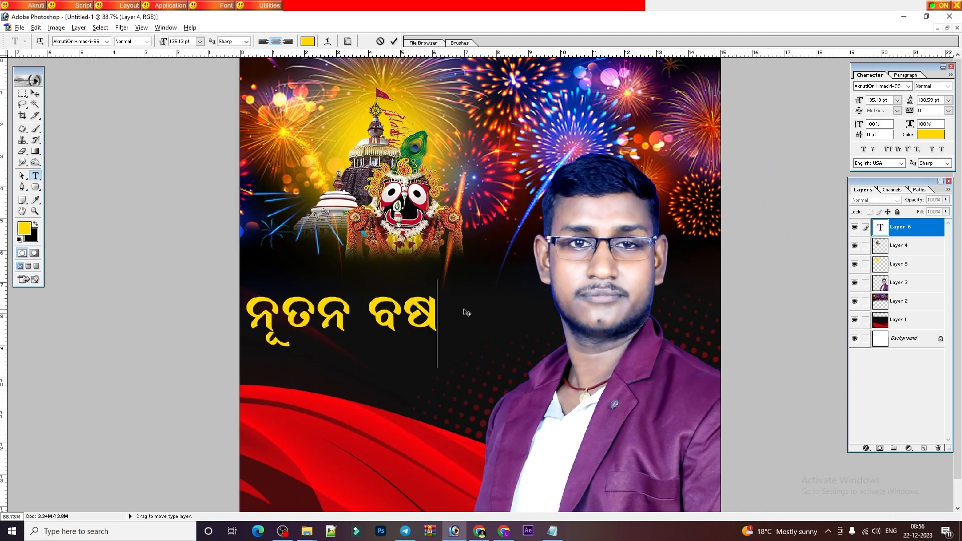
pyautogui.write('ର୍ର')
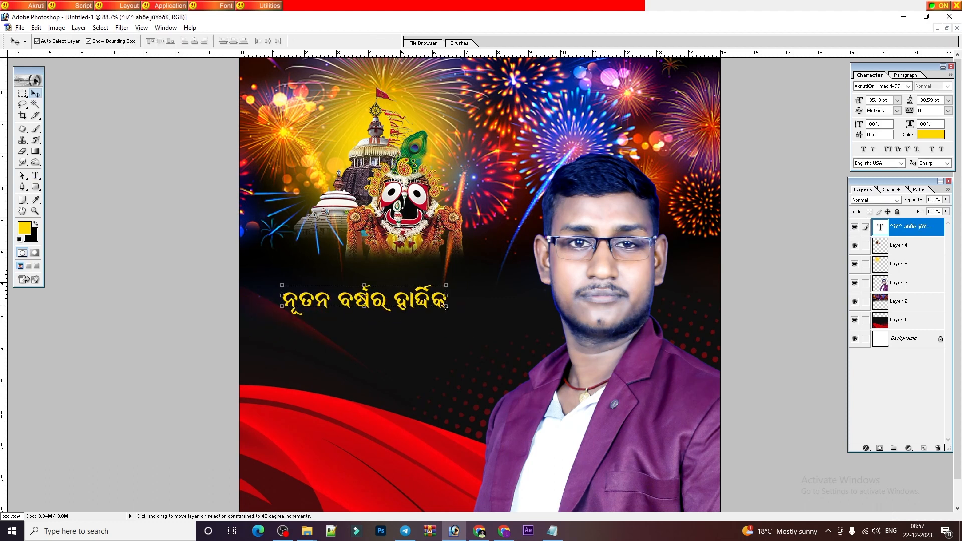
pyautogui.hotkey('ctrl', 't')
pyautogui.moveTo(449, 313)
pyautogui.mouseDown()
pyautogui.moveTo(457, 314)
pyautogui.moveTo(456, 301)
pyautogui.mouseUp()
pyautogui.press('Return')
# Restore the poster window and shrink the headline to about 95%.
pyautogui.click(946, 28)
pyautogui.moveTo(470, 75); pyautogui.dragTo(516, 72)
pyautogui.hotkey('ctrl', 't')
pyautogui.moveTo(606, 329); pyautogui.dragTo(605, 319)
pyautogui.press('Return')
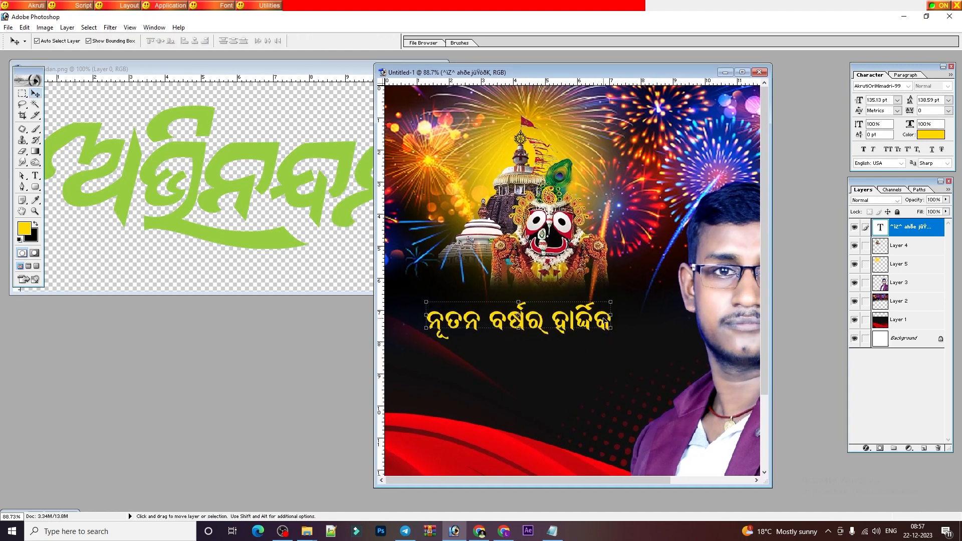
# Drag the green ଅଭିନନ୍ଦନ lettering into the poster, shrink it, and set it under the headline.
pyautogui.click(377, 226)
pyautogui.moveTo(377, 227); pyautogui.dragTo(615, 386)
pyautogui.moveTo(722, 320); pyautogui.dragTo(610, 360)
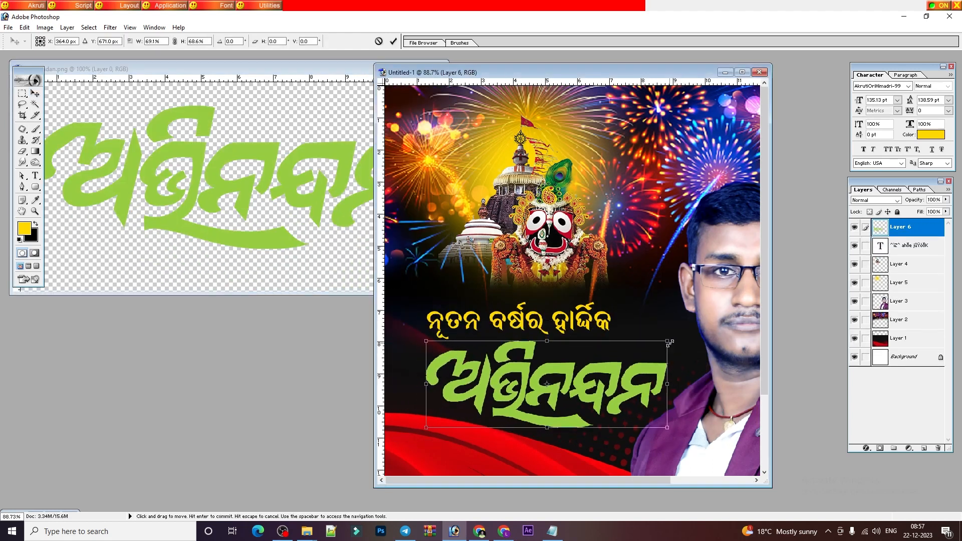
pyautogui.moveTo(391, 370); pyautogui.dragTo(477, 359)
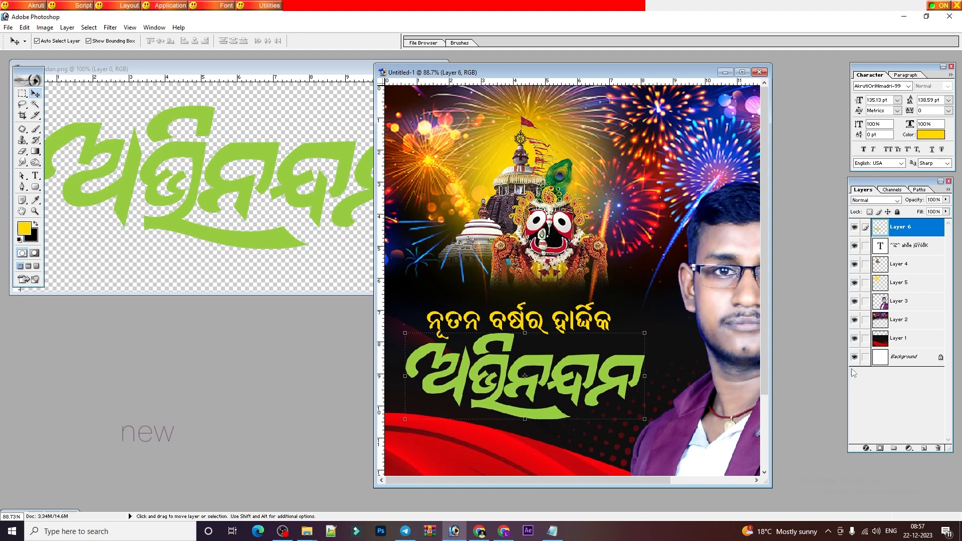
pyautogui.click(741, 72)
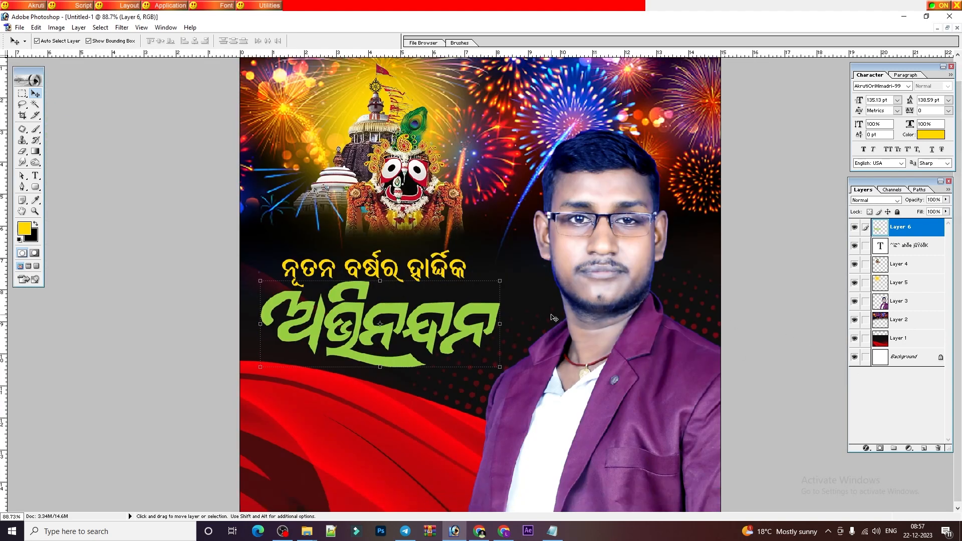
# Give the lettering a yellow Gradient Overlay.
pyautogui.click(866, 449)
pyautogui.click(866, 449)
pyautogui.click(866, 449)
pyautogui.click(891, 417)
pyautogui.click(681, 219)
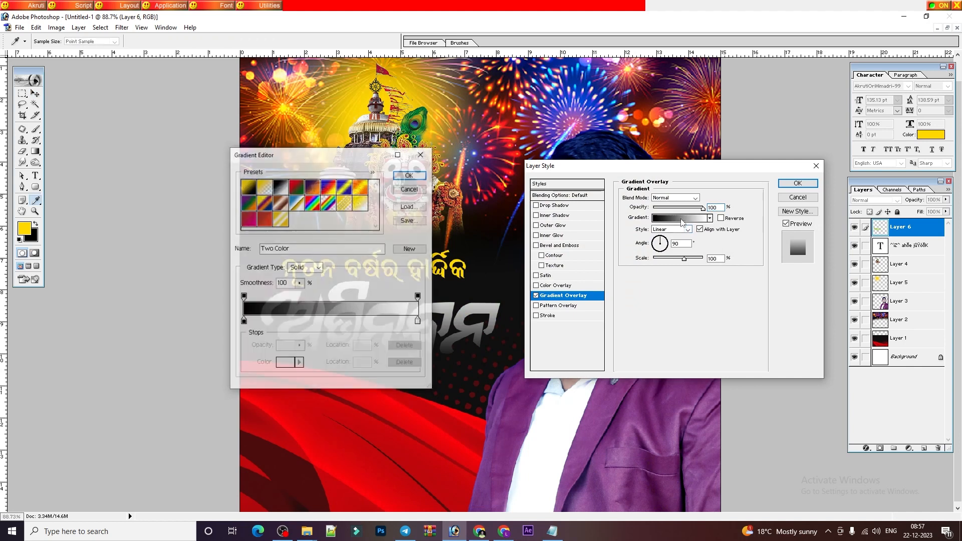
pyautogui.click(360, 203)
pyautogui.click(409, 174)
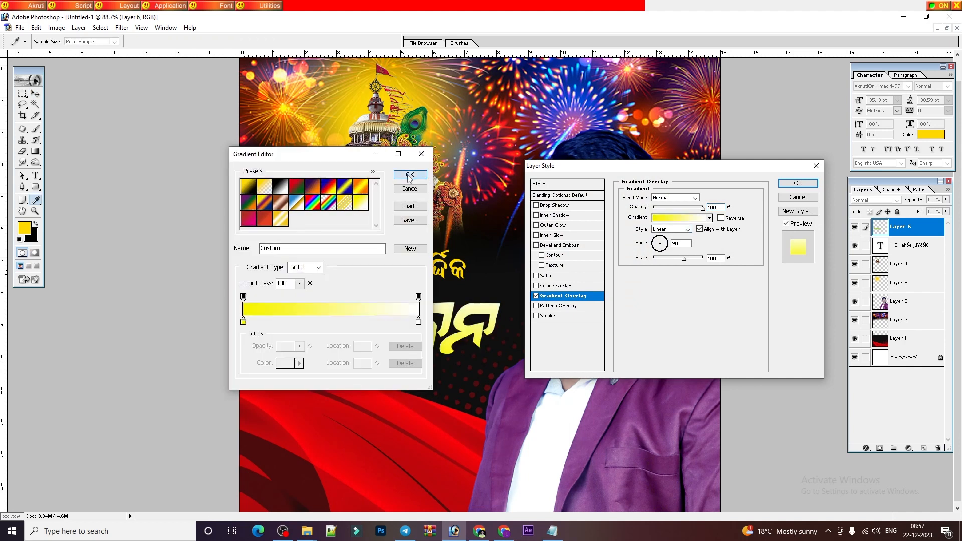
# Add a dark red Stroke outline to the lettering.
pyautogui.click(547, 316)
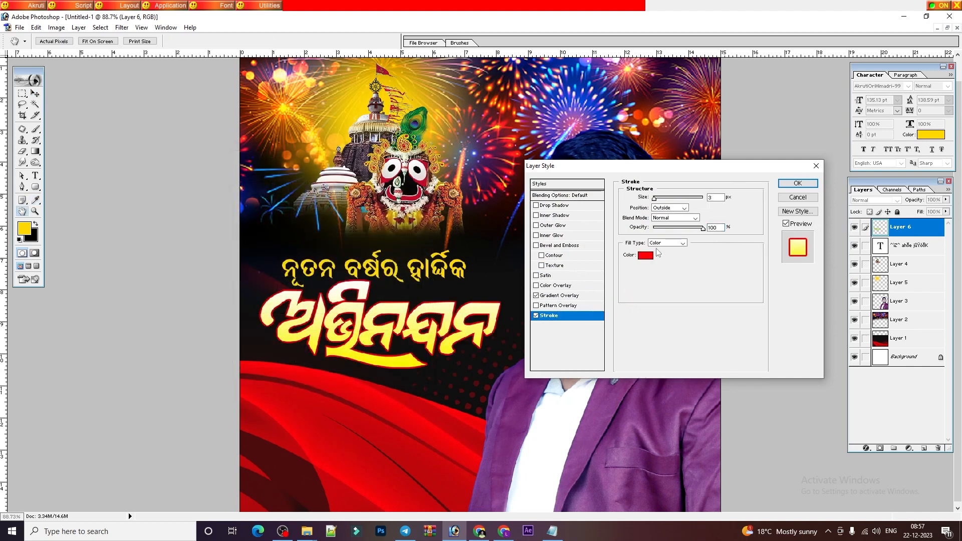
pyautogui.click(656, 254)
pyautogui.moveTo(625, 243); pyautogui.dragTo(658, 213)
pyautogui.click(748, 145)
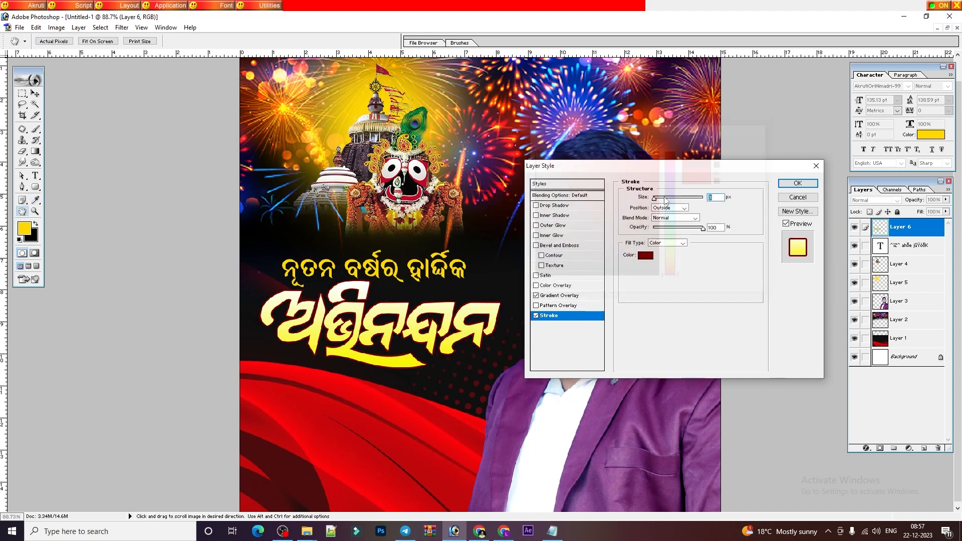
# Add Bevel and Emboss with a red shadow and depth 111, then apply the styles.
pyautogui.click(560, 246)
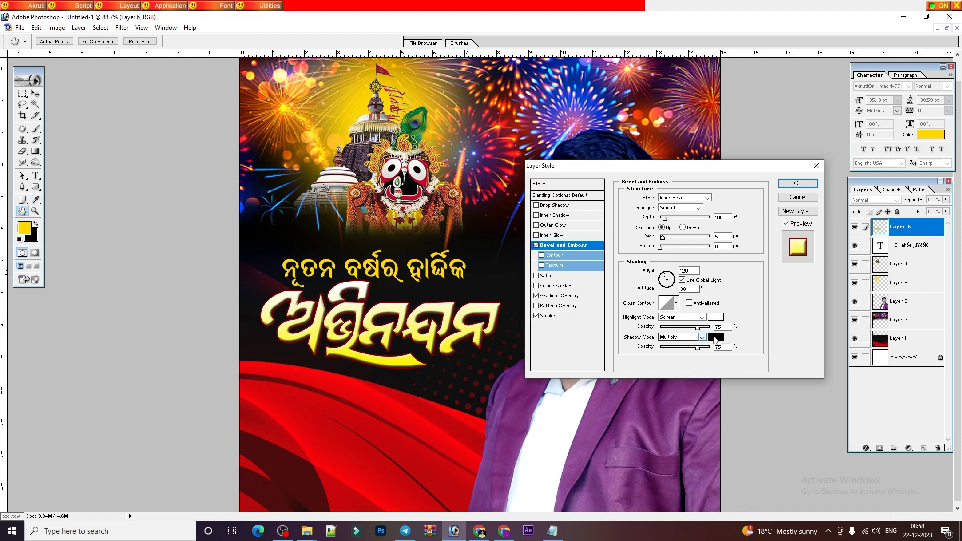
pyautogui.click(716, 337)
pyautogui.click(651, 166)
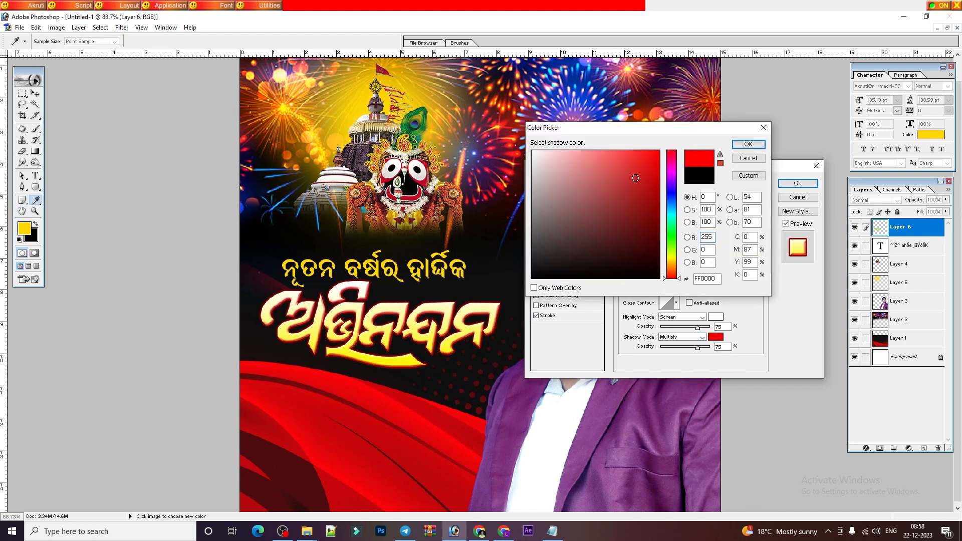
pyautogui.click(748, 144)
pyautogui.moveTo(665, 220); pyautogui.dragTo(667, 227)
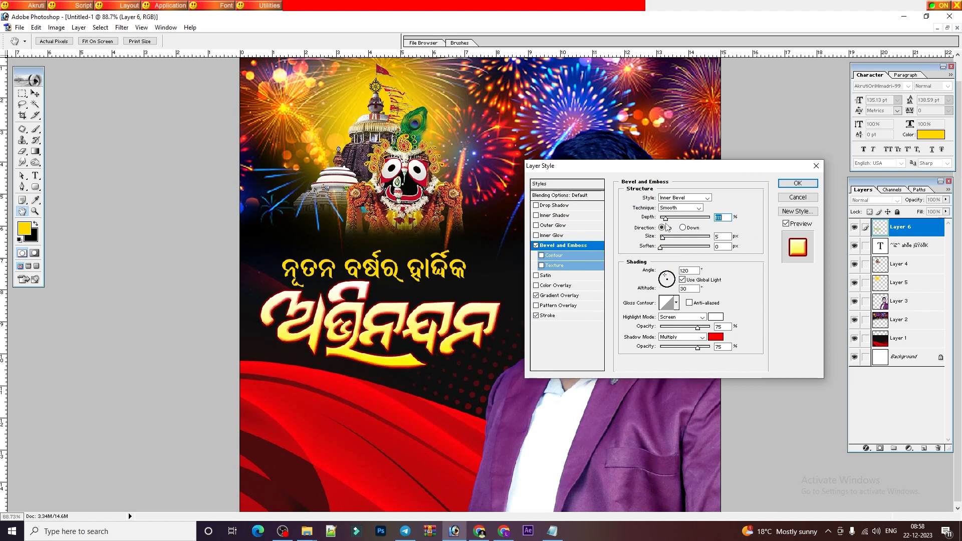
pyautogui.press('Return')
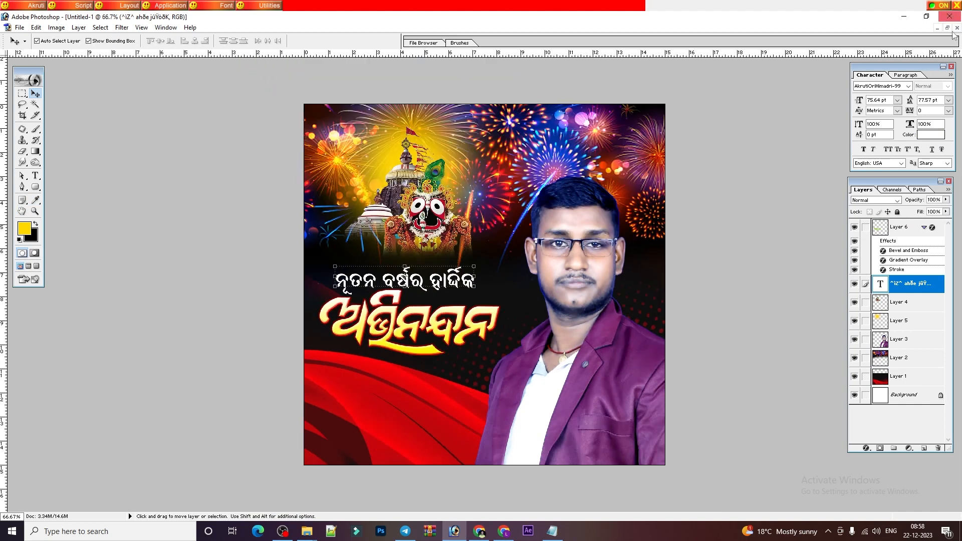
# Drag the flower cluster from decoration.png into the bottom-left corner and shrink it to fit.
pyautogui.click(946, 28)
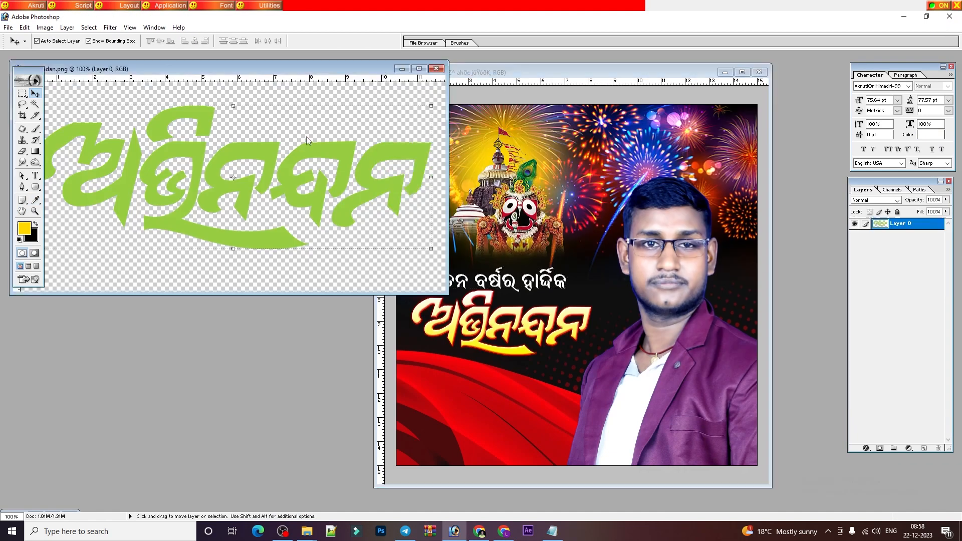
pyautogui.click(396, 74)
pyautogui.moveTo(145, 195); pyautogui.dragTo(477, 411)
pyautogui.press('Return')
pyautogui.press('Return')
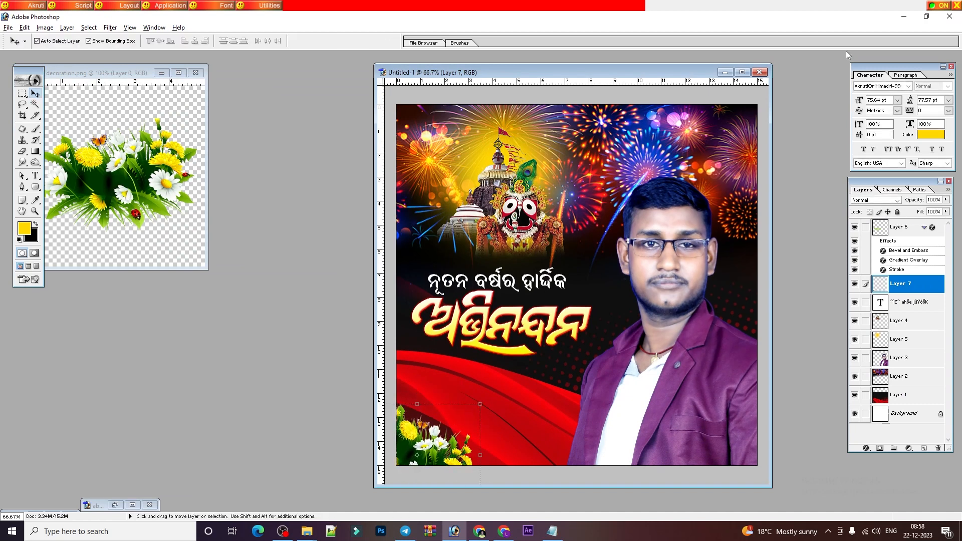
pyautogui.click(742, 72)
pyautogui.hotkey('ctrl', '0')
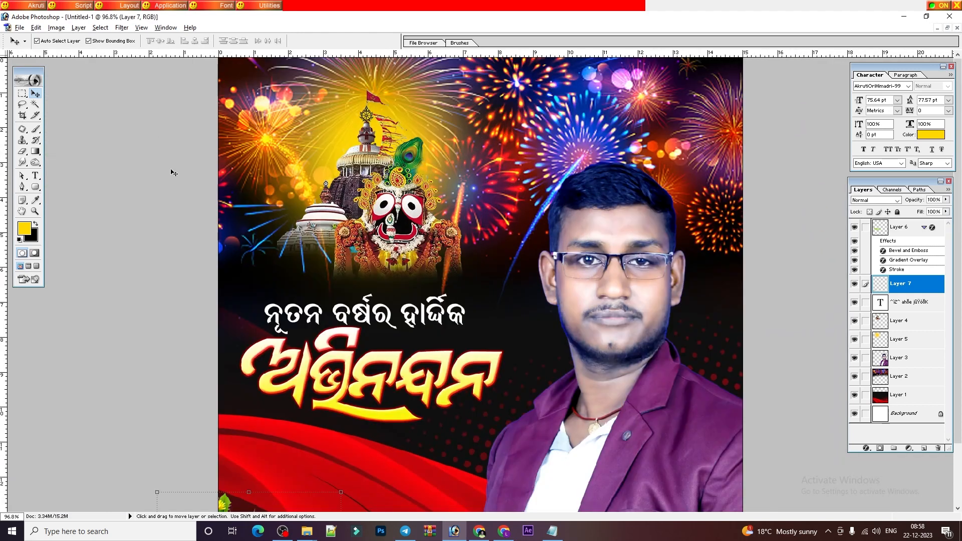
pyautogui.click(35, 186)
pyautogui.hotkey('ctrl', '-')
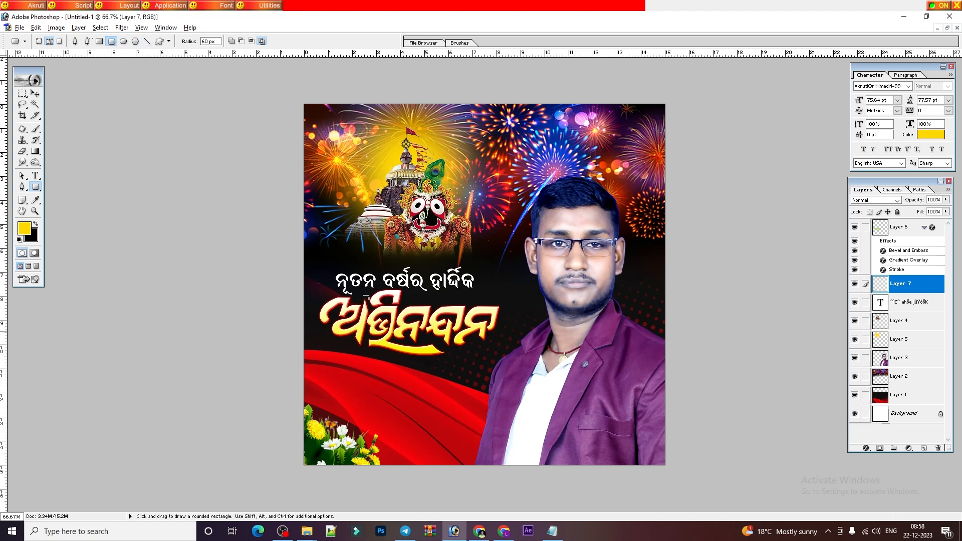
# Draw a yellow rounded bar across the lower poster and layer it just behind the man's photo.
pyautogui.click(39, 42)
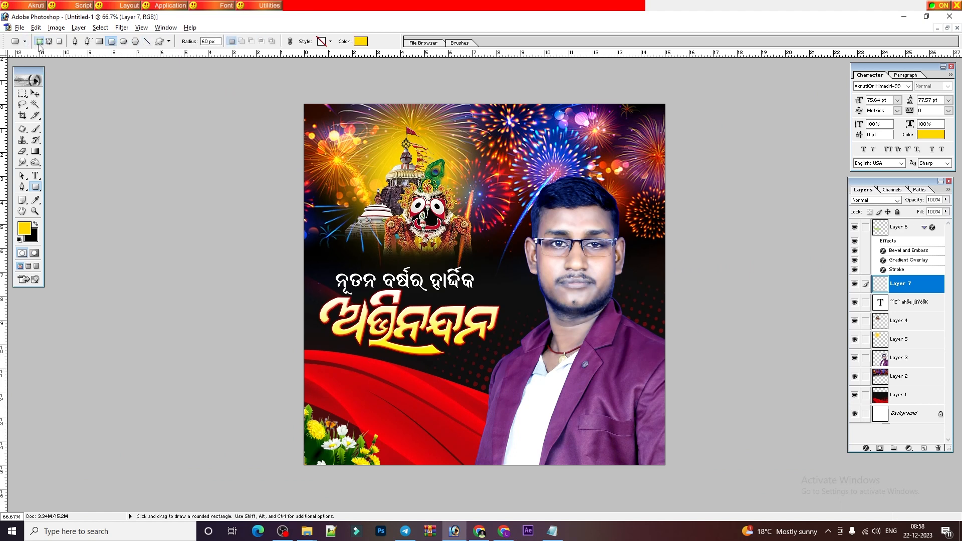
pyautogui.moveTo(329, 374); pyautogui.dragTo(587, 426)
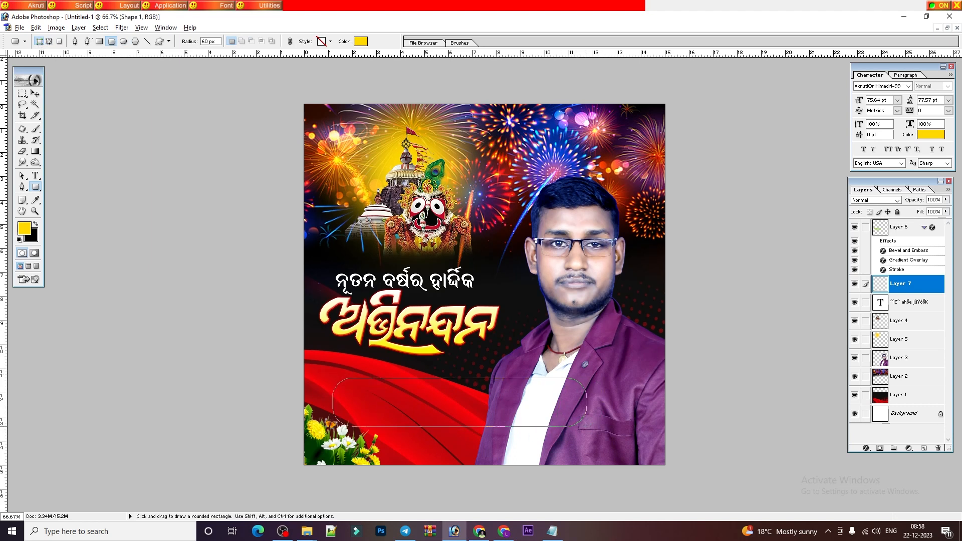
pyautogui.press('v')
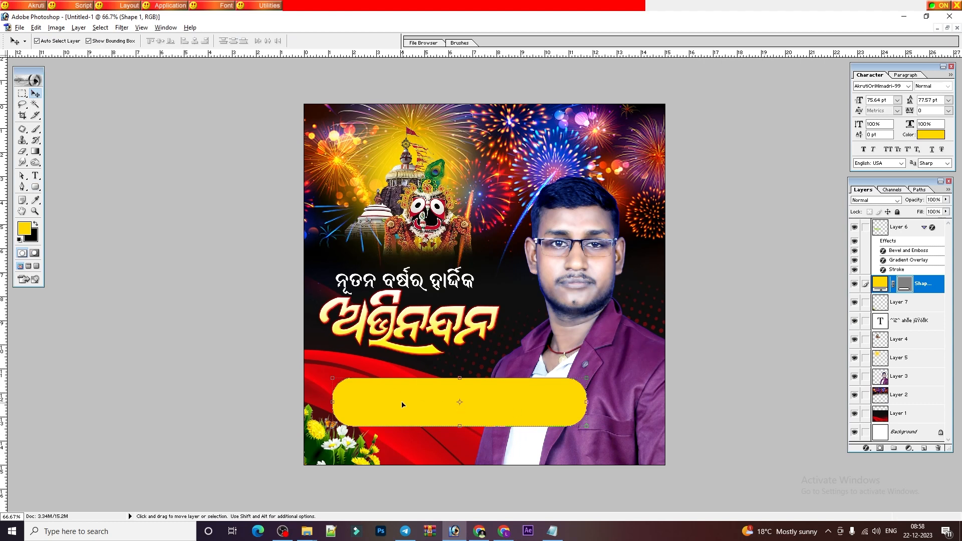
pyautogui.moveTo(485, 398)
pyautogui.mouseDown()
pyautogui.moveTo(480, 414)
pyautogui.moveTo(486, 407)
pyautogui.mouseUp()
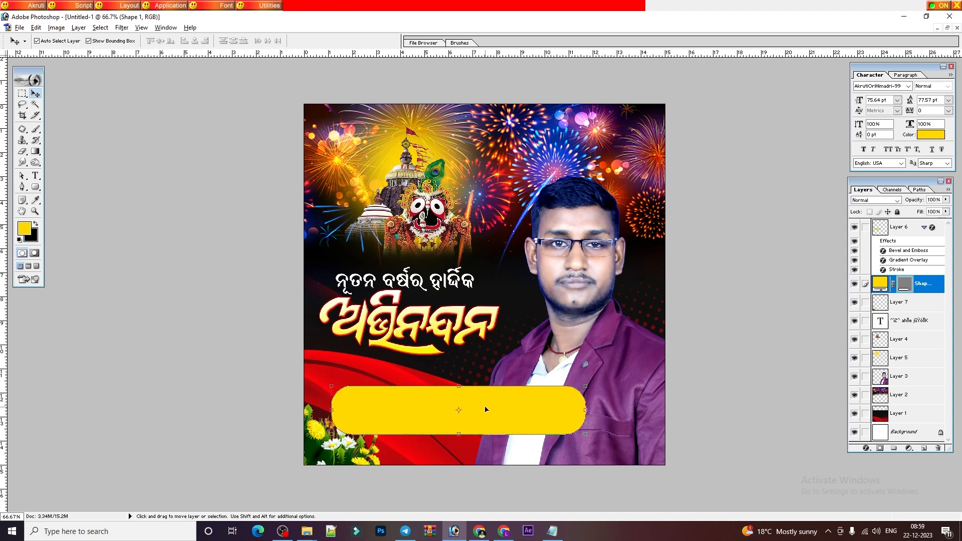
pyautogui.hotkey('ctrl', 'shift', '[')
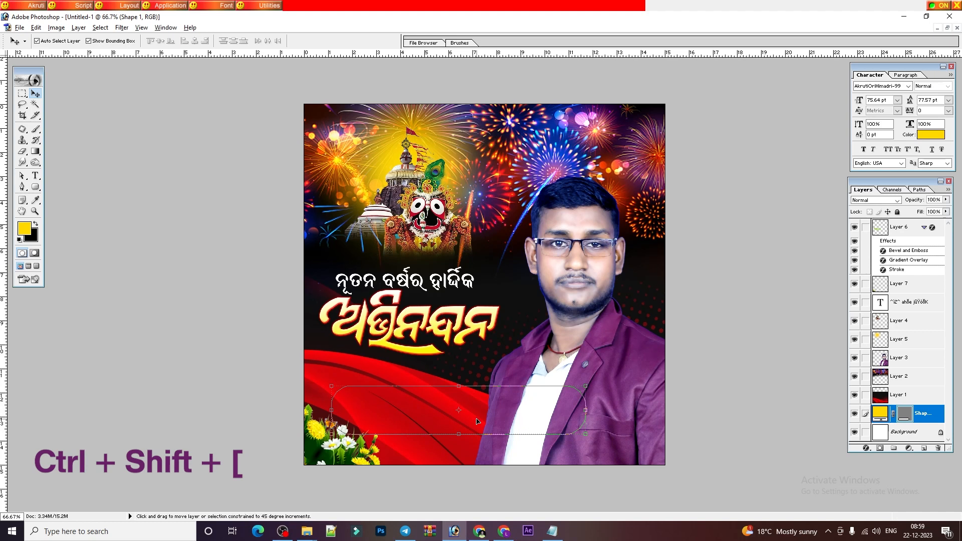
pyautogui.hotkey('ctrl', 'shift', ']')
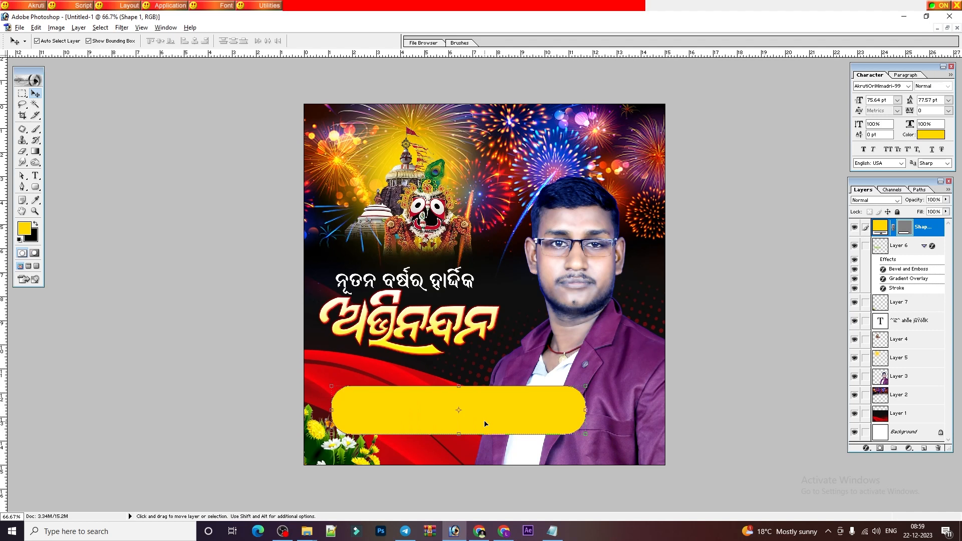
pyautogui.hotkey('ctrl', '[')
pyautogui.hotkey('ctrl', '[')
pyautogui.hotkey('ctrl', '[')
pyautogui.hotkey('ctrl', '[')
pyautogui.hotkey('ctrl', '[')
pyautogui.hotkey('ctrl', '[')
pyautogui.hotkey('ctrl', '[')
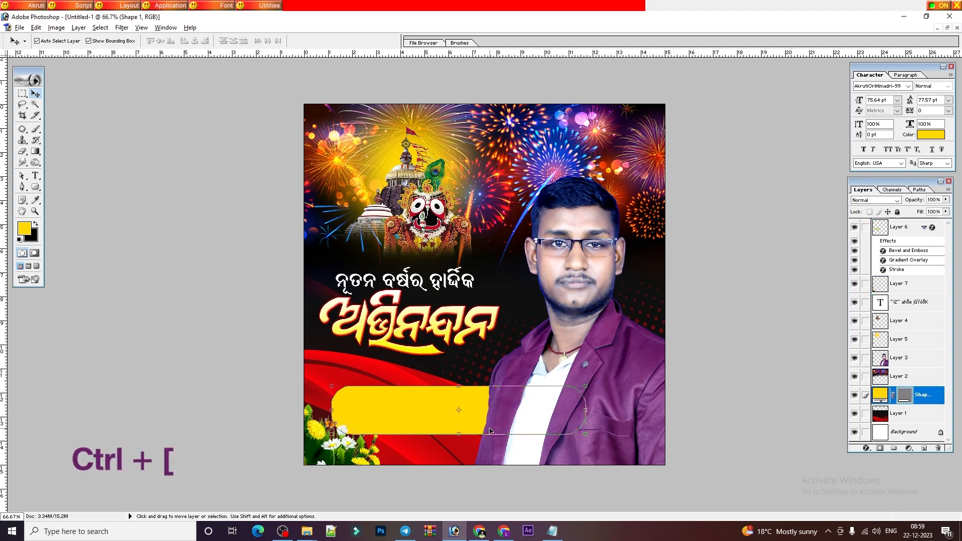
pyautogui.moveTo(465, 425); pyautogui.dragTo(448, 417)
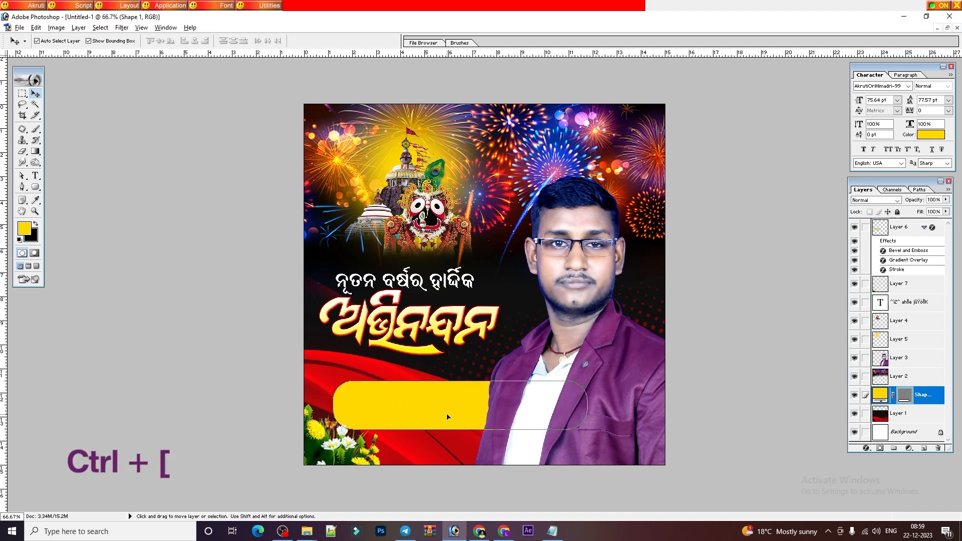
# Shrink the flowers to about 77%, reposition the bar, and copy the greeting line onto it.
pyautogui.click(328, 460)
pyautogui.moveTo(385, 404); pyautogui.dragTo(364, 432)
pyautogui.press('Return')
pyautogui.moveTo(415, 410); pyautogui.dragTo(400, 419)
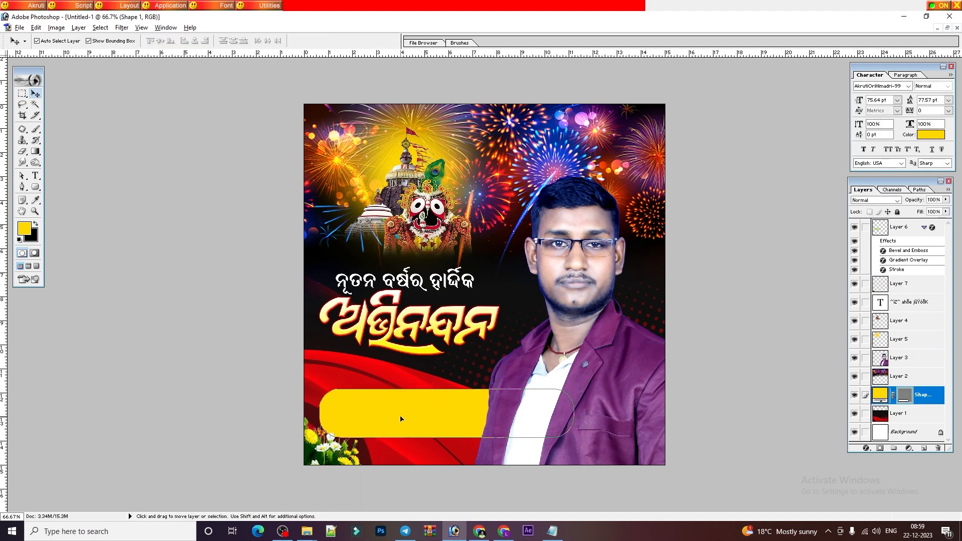
pyautogui.moveTo(461, 267); pyautogui.dragTo(466, 400)
# Replace the copied text with the man's name in Odia and move it up-left on the bar.
pyautogui.hotkey('ctrl', '+')
pyautogui.press('t')
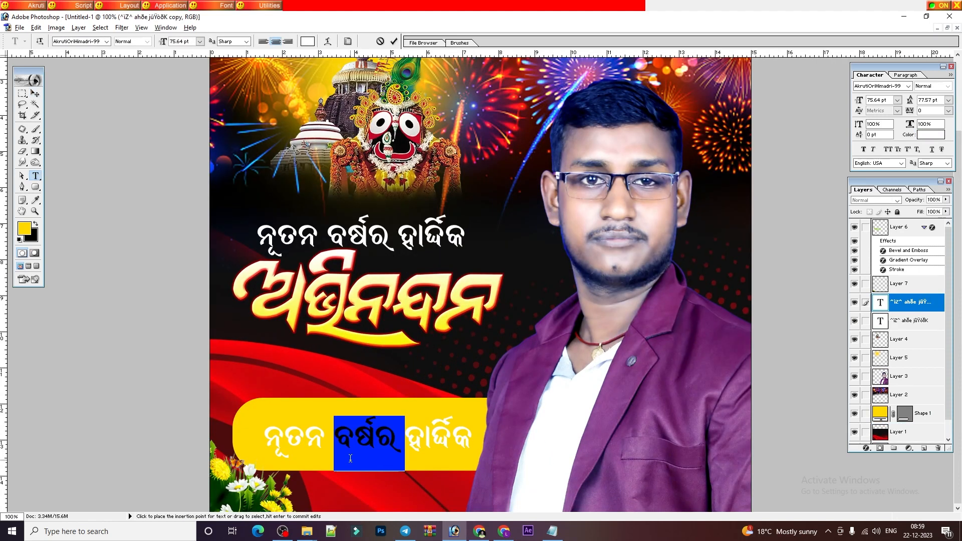
pyautogui.tripleClick(343, 452)
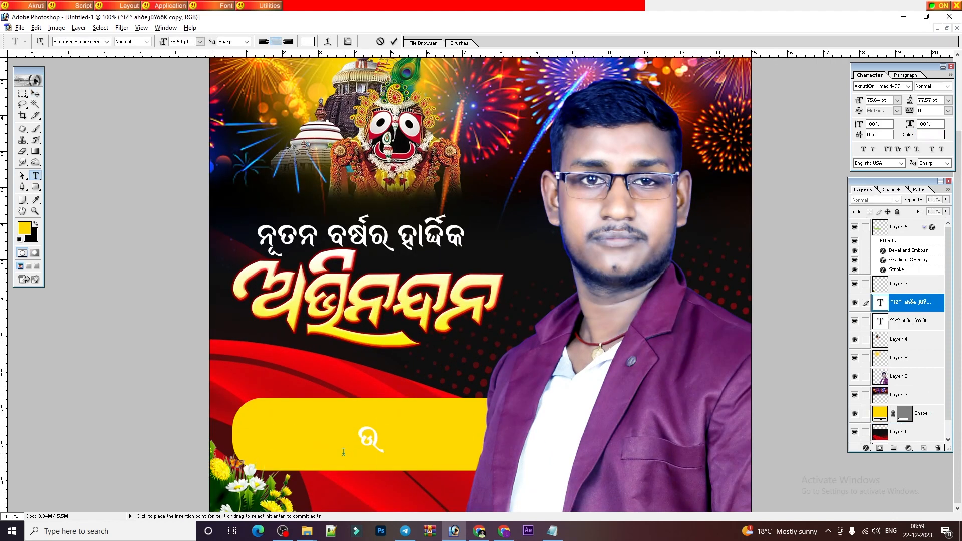
pyautogui.click(35, 93)
pyautogui.moveTo(459, 445); pyautogui.dragTo(429, 434)
pyautogui.press('Return')
# Shrink the bar to fit the name, shift it left, and recentre the name text.
pyautogui.rightClick(469, 446)
pyautogui.click(493, 453)
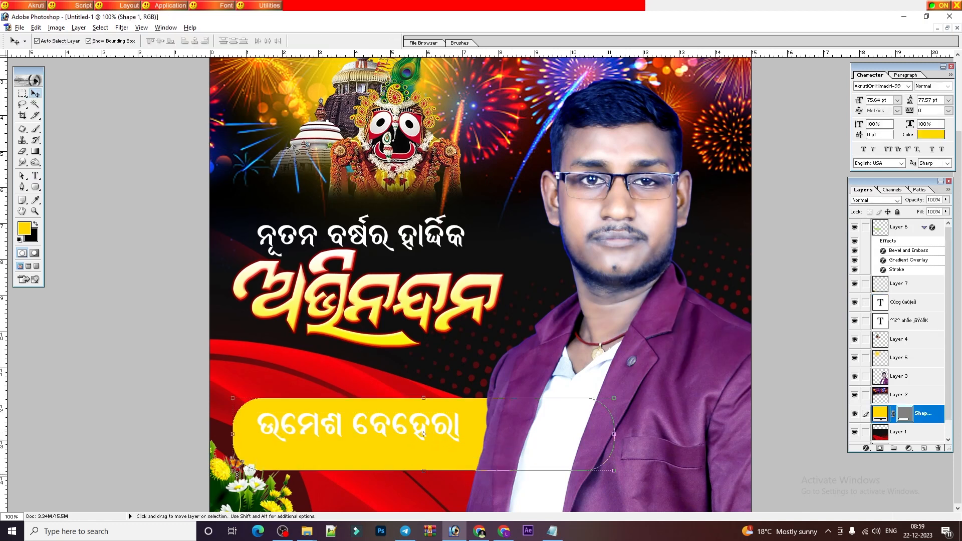
pyautogui.moveTo(232, 470); pyautogui.dragTo(296, 457)
pyautogui.press('Return')
pyautogui.moveTo(377, 442); pyautogui.dragTo(326, 440)
pyautogui.moveTo(393, 425); pyautogui.dragTo(409, 420)
pyautogui.rightClick(429, 445)
pyautogui.click(433, 450)
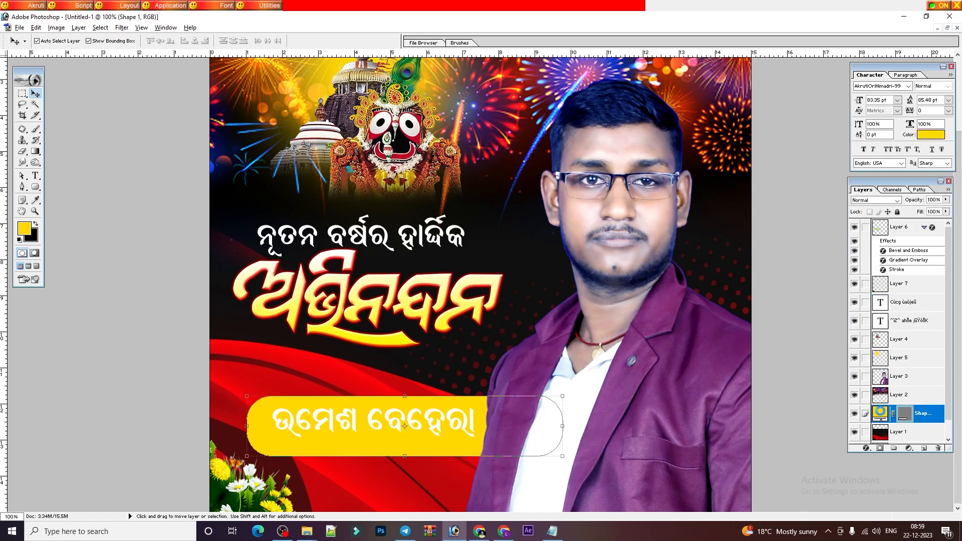
# Recolour the name bar's fill to a bright magenta.
pyautogui.doubleClick(880, 413)
pyautogui.click(671, 170)
pyautogui.moveTo(672, 169); pyautogui.dragTo(672, 162)
pyautogui.moveTo(648, 197)
pyautogui.mouseDown()
pyautogui.moveTo(651, 188)
pyautogui.moveTo(651, 224)
pyautogui.mouseUp()
pyautogui.click(672, 235)
pyautogui.click(669, 165)
pyautogui.click(656, 187)
pyautogui.press('Return')
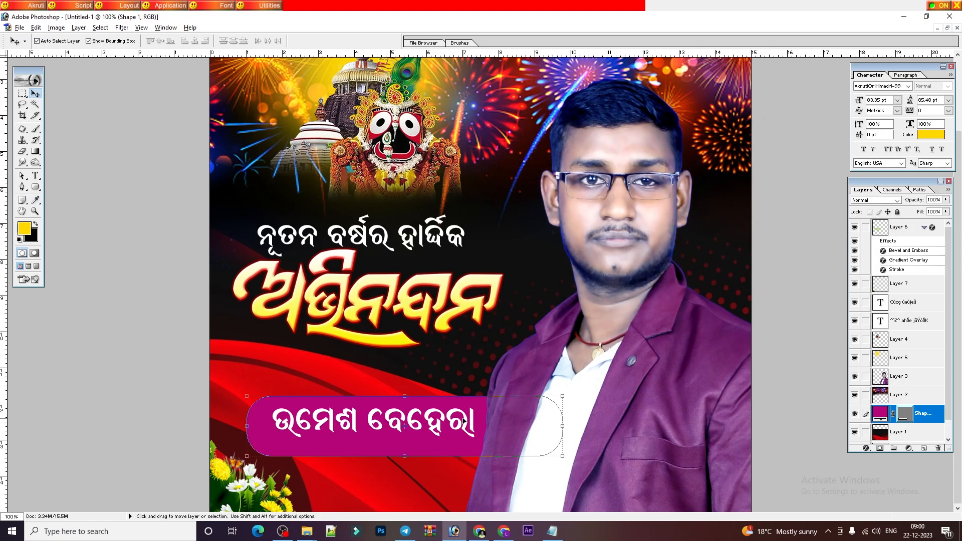
# Confirm the name text's size and duplicate the magenta bar as Shape 1 copy.
pyautogui.keyDown('ctrl'); pyautogui.click(465, 422); pyautogui.keyUp('ctrl')
pyautogui.hotkey('ctrl', 't')
pyautogui.press('Return')
pyautogui.keyDown('ctrl'); pyautogui.click(446, 448); pyautogui.keyUp('ctrl')
pyautogui.hotkey('ctrl', 'j')
# Move the bar copy below the name bar and scale it smaller.
pyautogui.moveTo(256, 410); pyautogui.dragTo(328, 461)
pyautogui.hotkey('ctrl', 't')
pyautogui.press('Return')
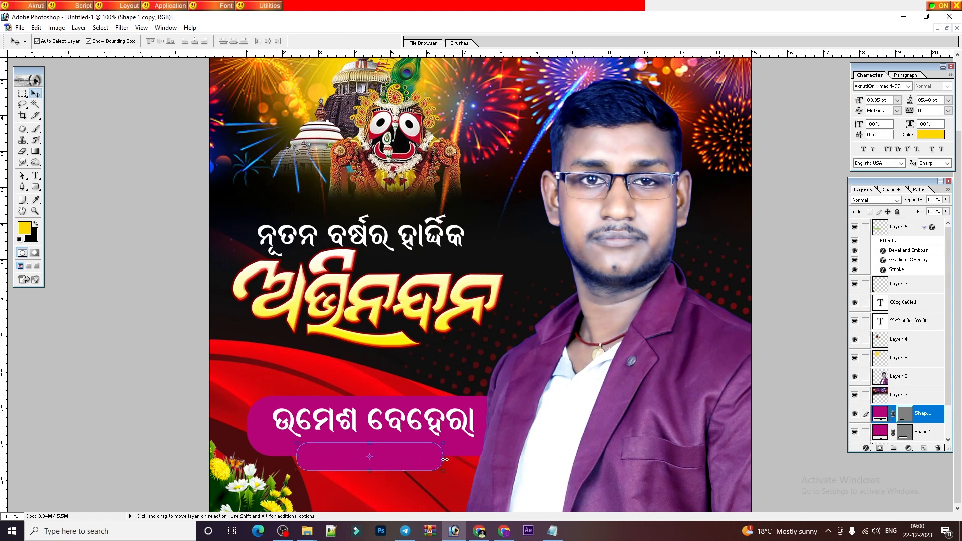
# Stretch the small bar's right end wider by its anchor points and slide it left under the name.
pyautogui.click(22, 175)
pyautogui.click(65, 176)
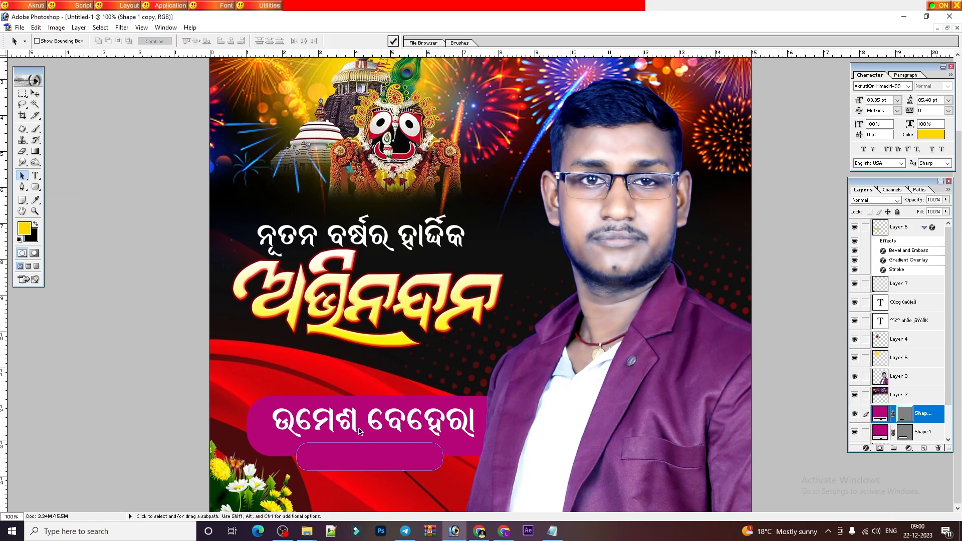
pyautogui.moveTo(450, 436); pyautogui.dragTo(452, 441)
pyautogui.moveTo(434, 474); pyautogui.dragTo(446, 474)
pyautogui.moveTo(454, 425); pyautogui.dragTo(455, 424)
pyautogui.moveTo(21, 178); pyautogui.dragTo(60, 189)
pyautogui.press('Right')
pyautogui.press('Right')
pyautogui.press('Right')
pyautogui.moveTo(475, 409); pyautogui.dragTo(475, 410)
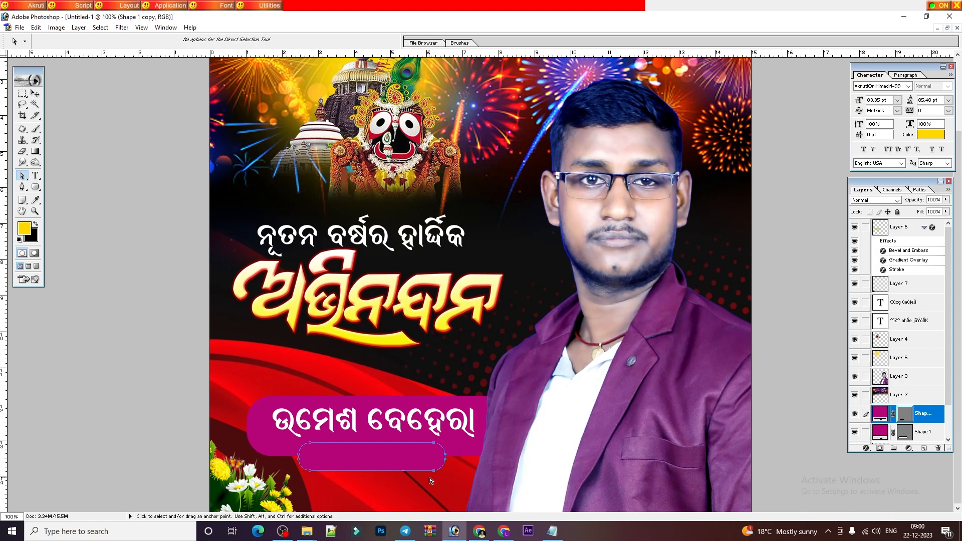
pyautogui.press('Right')
pyautogui.press('Right')
pyautogui.press('Right')
pyautogui.press('Right')
pyautogui.press('Right')
pyautogui.press('Right')
pyautogui.press('Right')
pyautogui.press('Right')
pyautogui.press('Right')
pyautogui.press('Right')
pyautogui.press('Right')
pyautogui.press('Right')
pyautogui.press('Right')
pyautogui.press('Right')
pyautogui.press('Right')
pyautogui.click(36, 95)
pyautogui.moveTo(442, 462); pyautogui.dragTo(422, 462)
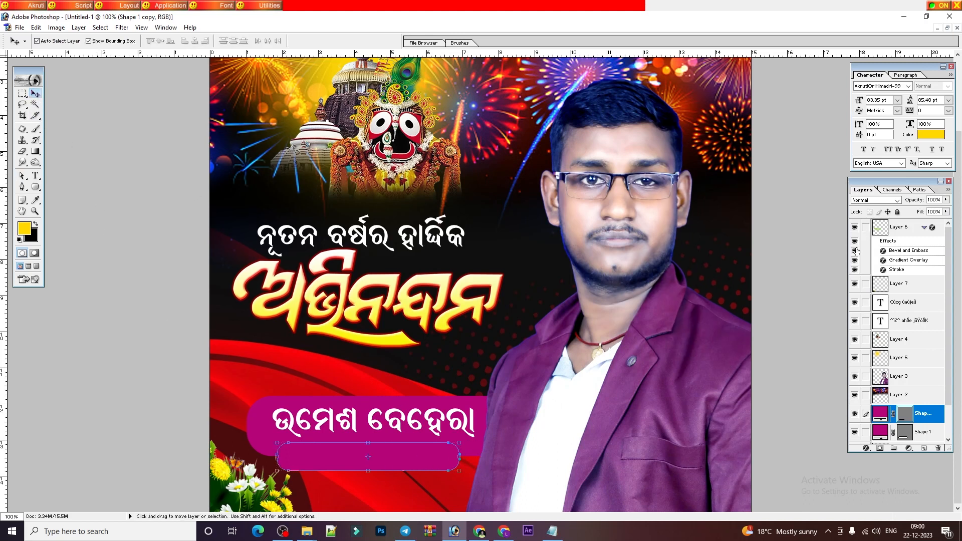
# Change the small bar's fill colour to orange.
pyautogui.doubleClick(880, 413)
pyautogui.click(651, 165)
pyautogui.click(748, 144)
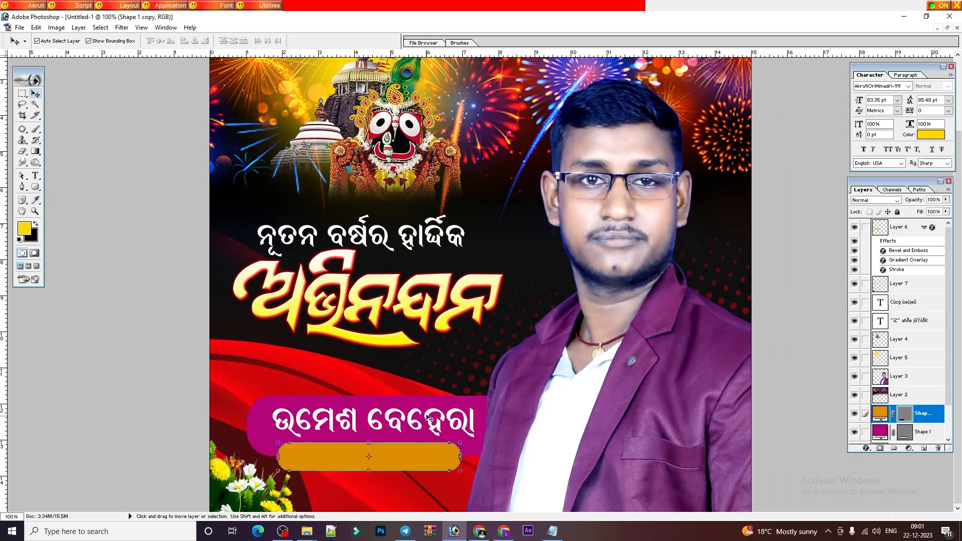
# Copy the name text down onto the orange bar and scale it to fit inside.
pyautogui.click(902, 302)
pyautogui.moveTo(429, 414); pyautogui.dragTo(429, 463)
pyautogui.hotkey('ctrl', 't')
pyautogui.press('Return')
pyautogui.moveTo(475, 488); pyautogui.dragTo(408, 458)
# Replace the orange banner's name with the placeholder text କକକକ.
pyautogui.click(35, 175)
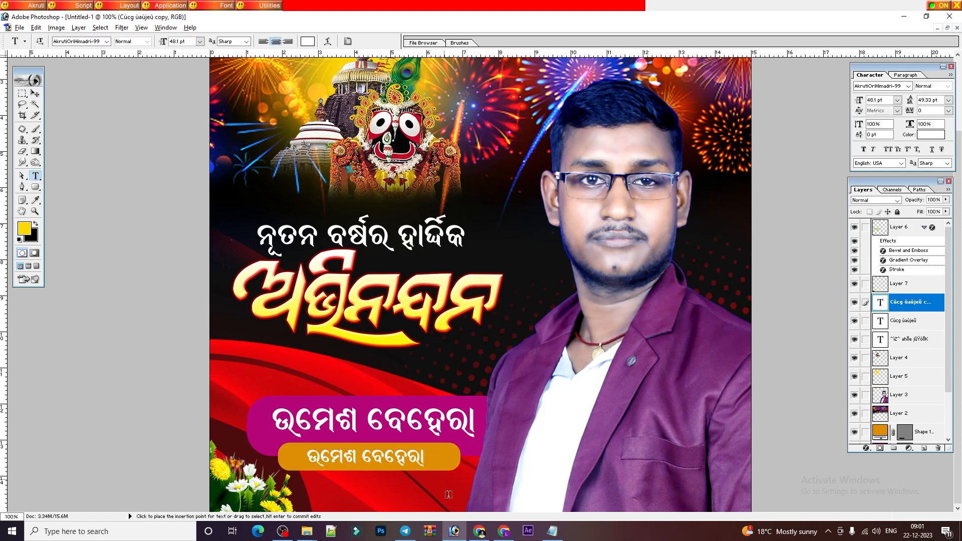
pyautogui.moveTo(300, 457); pyautogui.dragTo(437, 462)
pyautogui.write('kkkk')
pyautogui.hotkey('ctrl', 'Return')
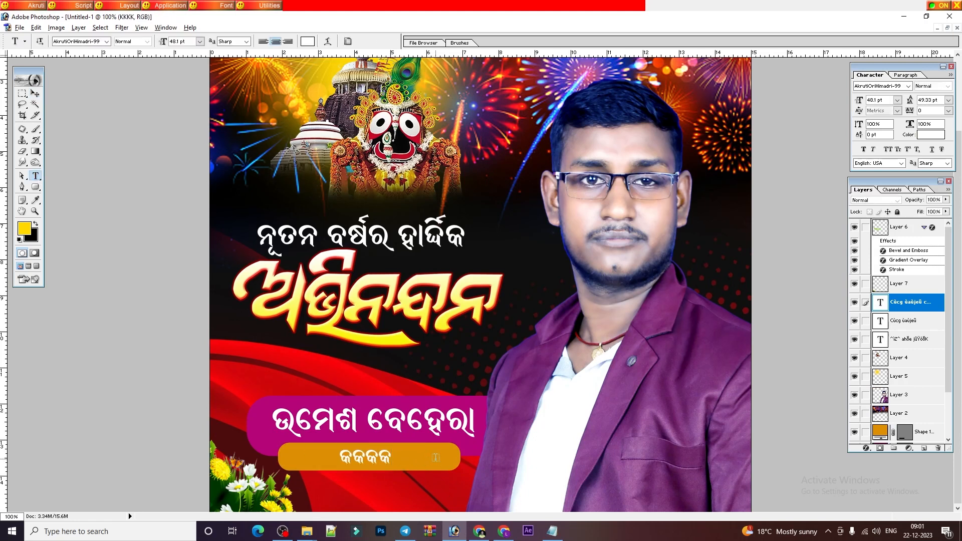
# Zoom out to the whole poster, select the large headline title, and return to 100% zoom.
pyautogui.hotkey('ctrl', '-')
pyautogui.hotkey('ctrl', '-')
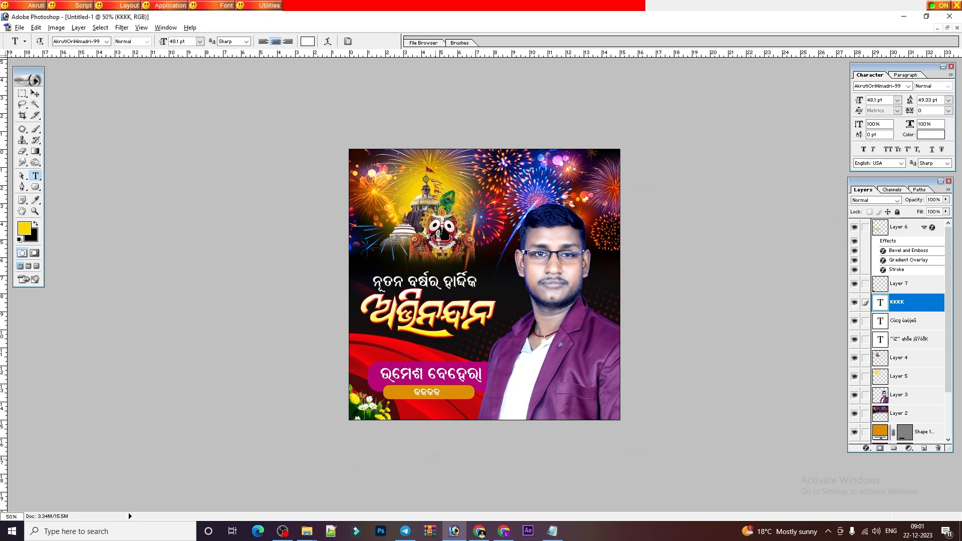
pyautogui.scroll(1, 389, 255)
pyautogui.click(35, 94)
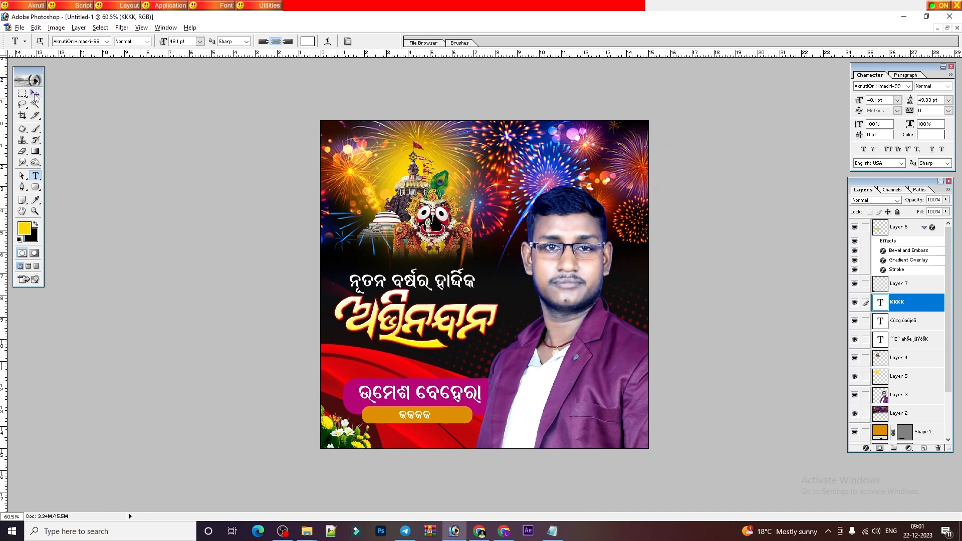
pyautogui.click(410, 319)
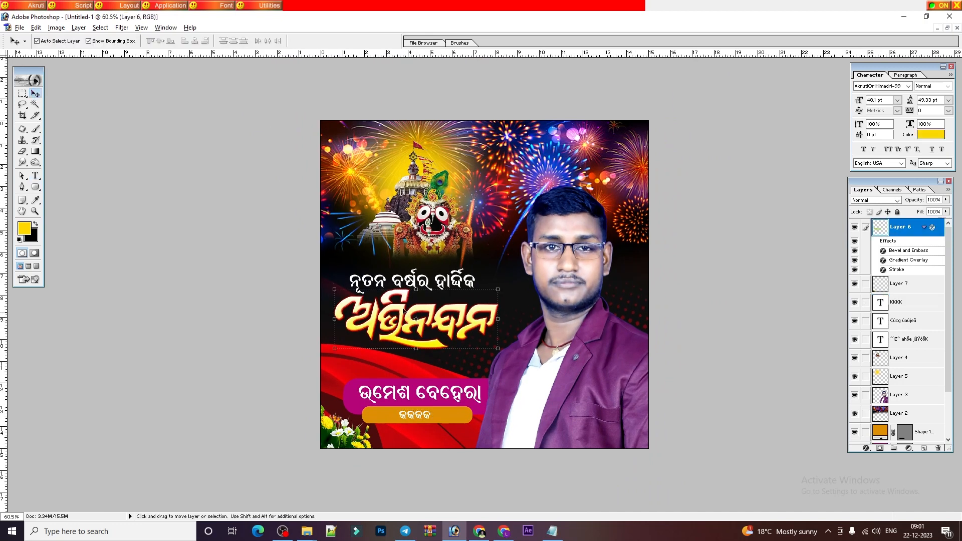
pyautogui.hotkey('ctrl', 'alt', '0')
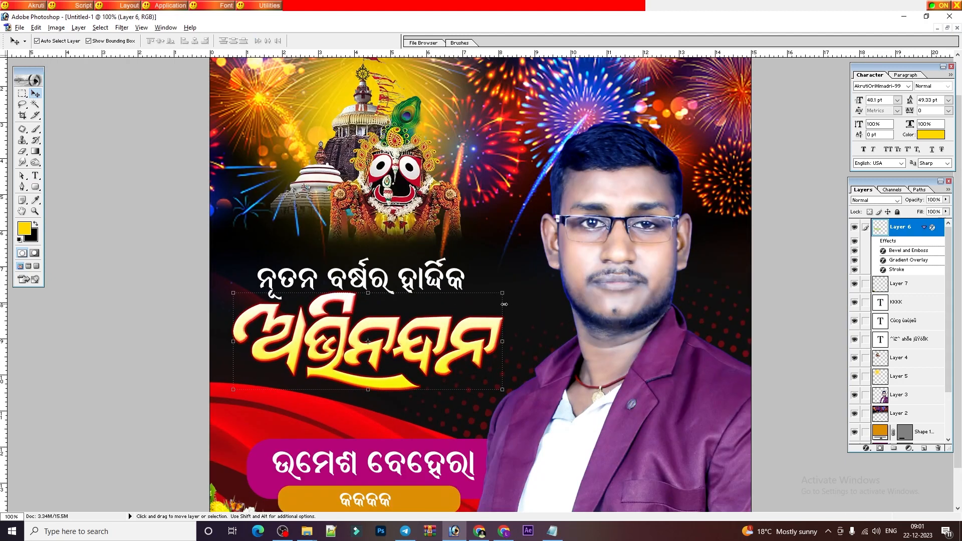
pyautogui.click(35, 176)
# Type the year 2024 in AkrutiOriBhuban-99 with Faux Bold at the poster's left edge.
pyautogui.click(233, 219)
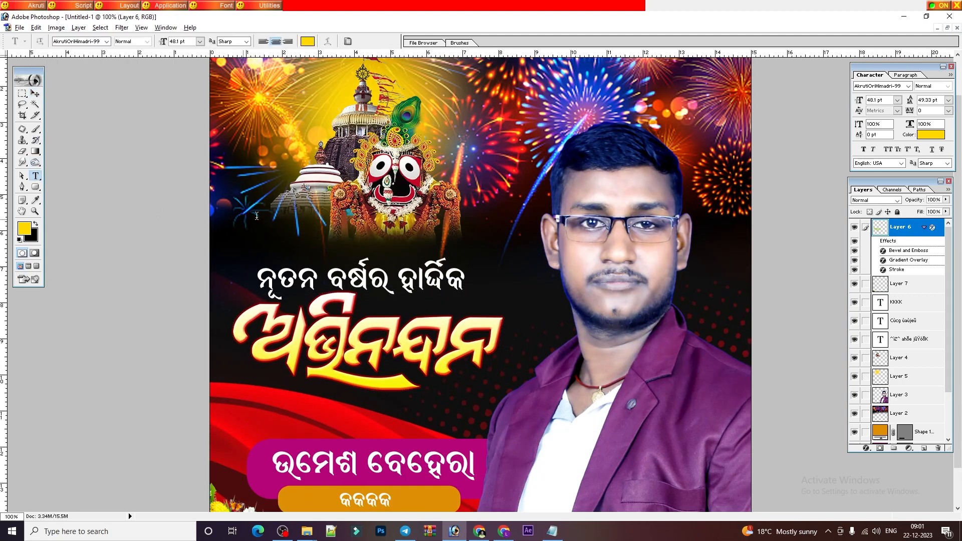
pyautogui.write('2024')
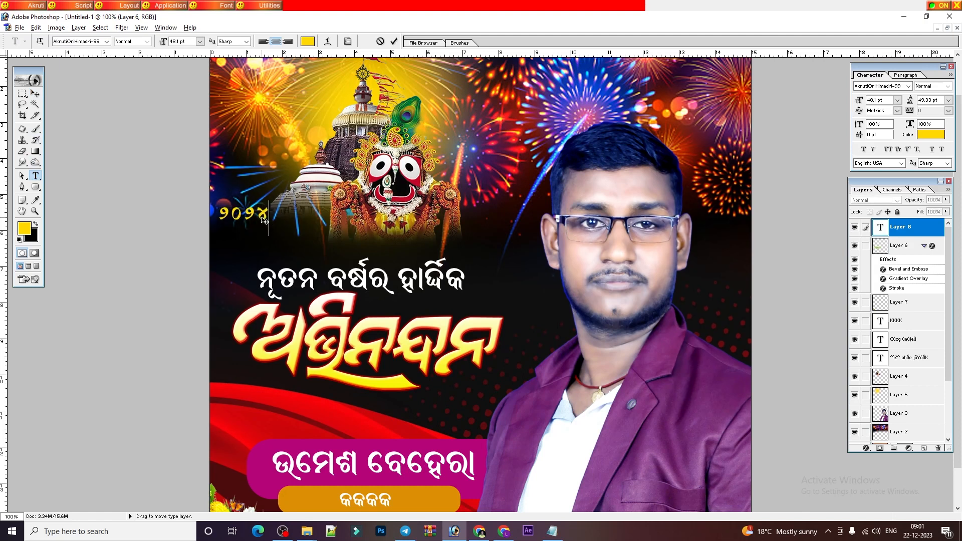
pyautogui.hotkey('ctrl', 'a')
pyautogui.click(80, 41)
pyautogui.press('Down')
pyautogui.press('Down')
pyautogui.press('Down')
pyautogui.press('Down')
pyautogui.press('Down')
pyautogui.press('Down')
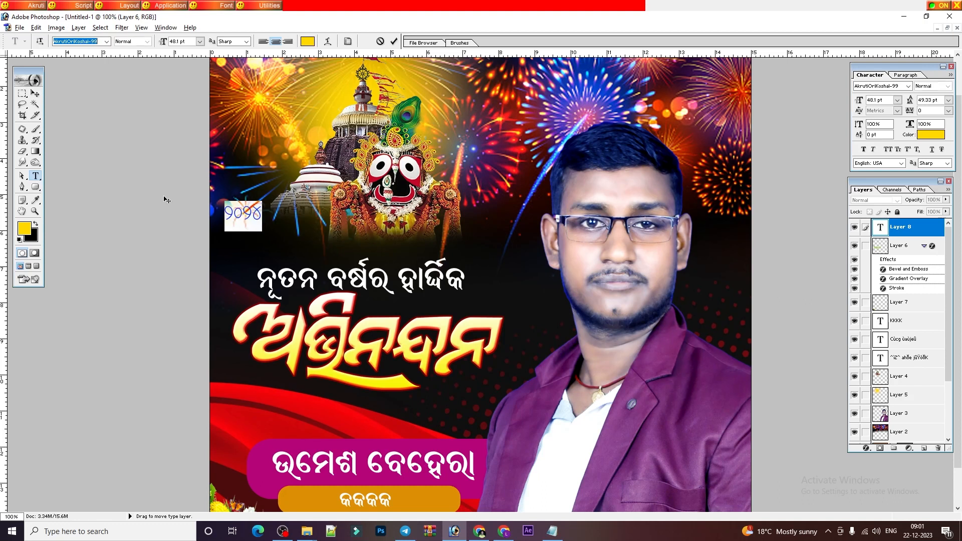
pyautogui.click(106, 41)
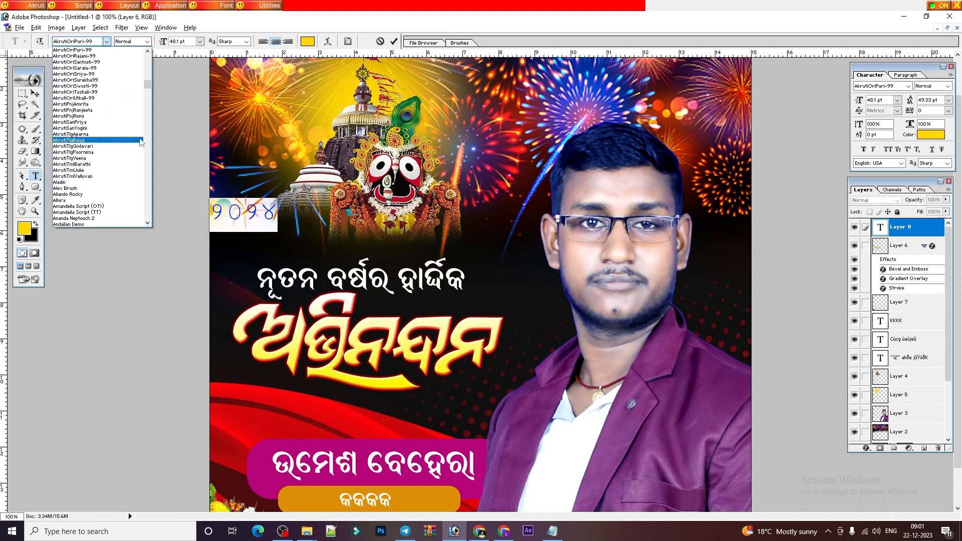
pyautogui.scroll(2, 101, 91)
pyautogui.scroll(3, 103, 75)
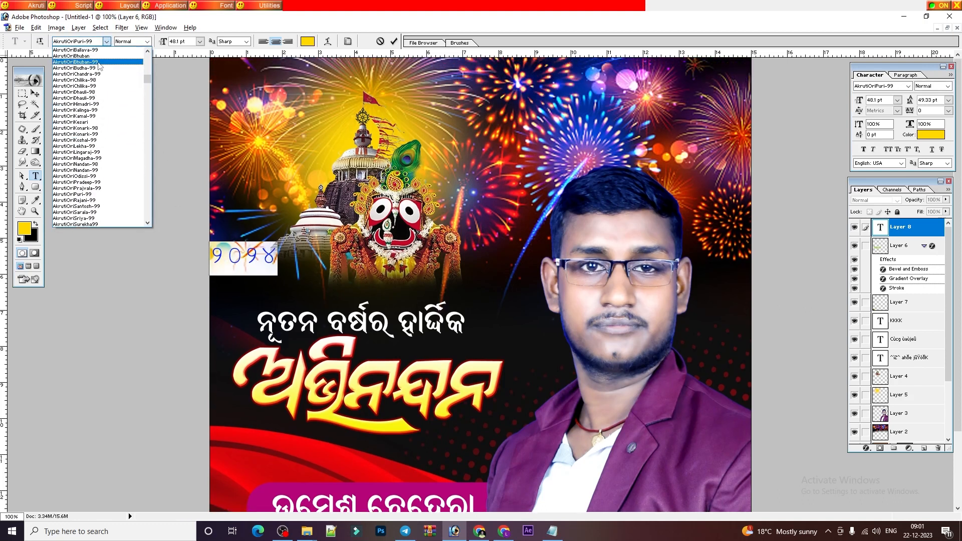
pyautogui.click(105, 59)
pyautogui.press('Up')
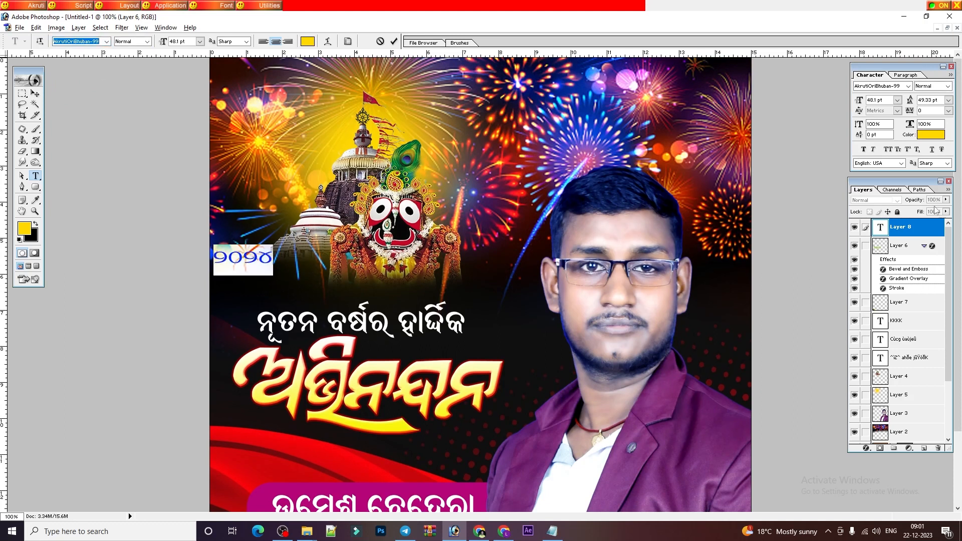
pyautogui.click(863, 149)
# Place the year just above the headline's left end and enlarge it slightly.
pyautogui.click(35, 93)
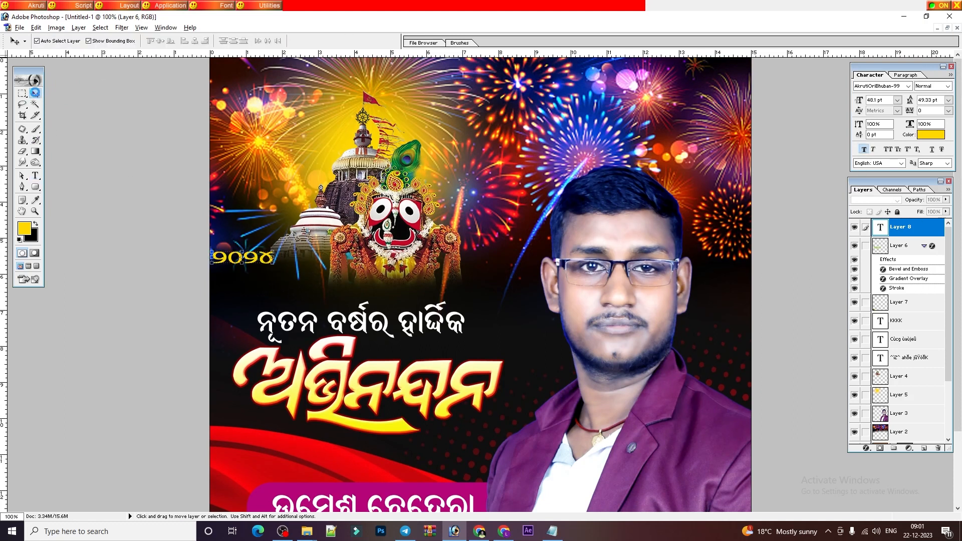
pyautogui.moveTo(260, 259); pyautogui.dragTo(320, 313)
pyautogui.hotkey('ctrl', 't')
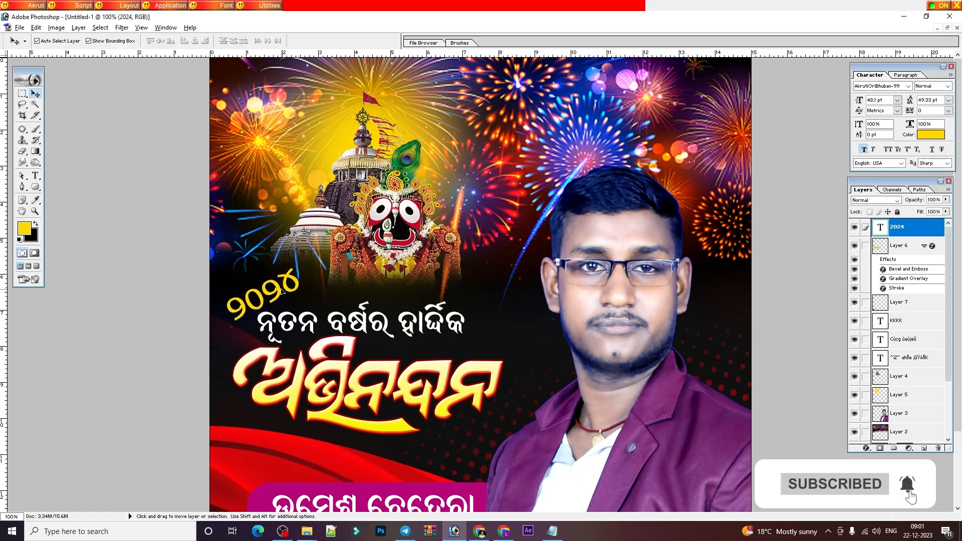
pyautogui.moveTo(304, 265); pyautogui.dragTo(305, 267)
pyautogui.press('Return')
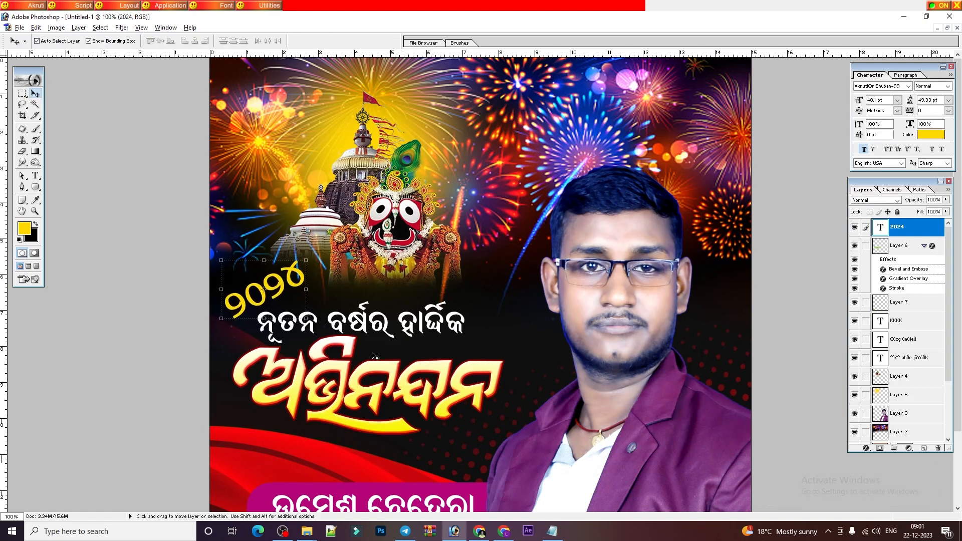
# Copy the headline's layer style and paste it onto the 2024 year layer.
pyautogui.click(389, 373)
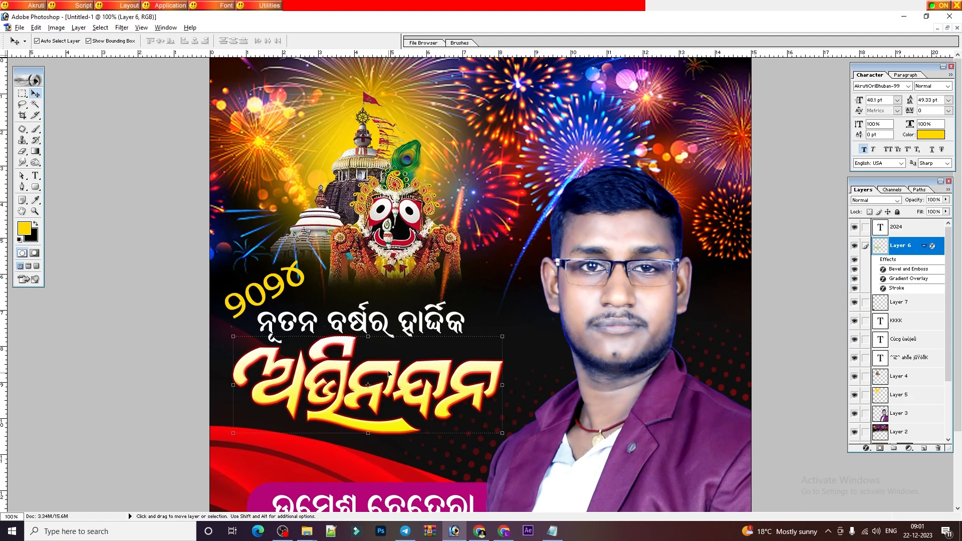
pyautogui.rightClick(896, 246)
pyautogui.click(883, 338)
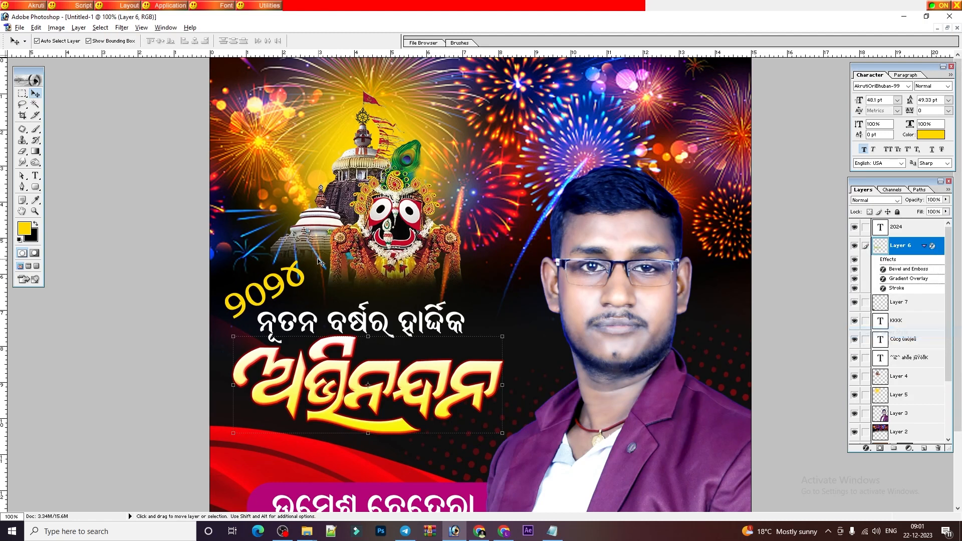
pyautogui.click(291, 277)
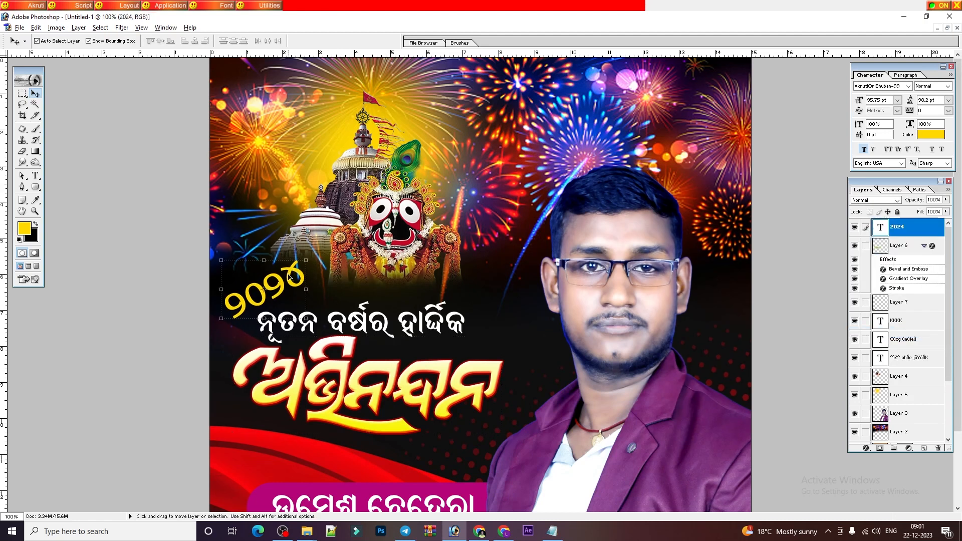
pyautogui.rightClick(896, 228)
pyautogui.click(882, 327)
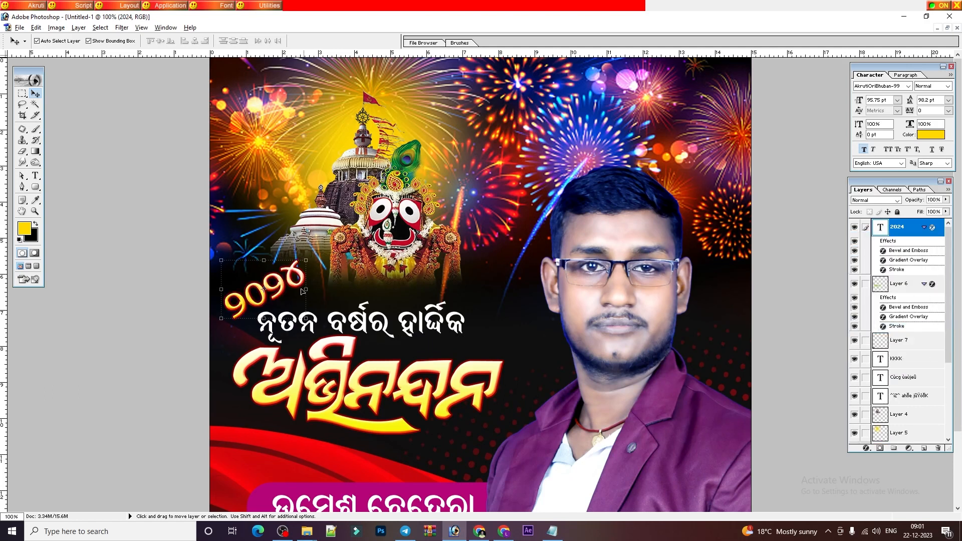
pyautogui.hotkey('ctrl', '+')
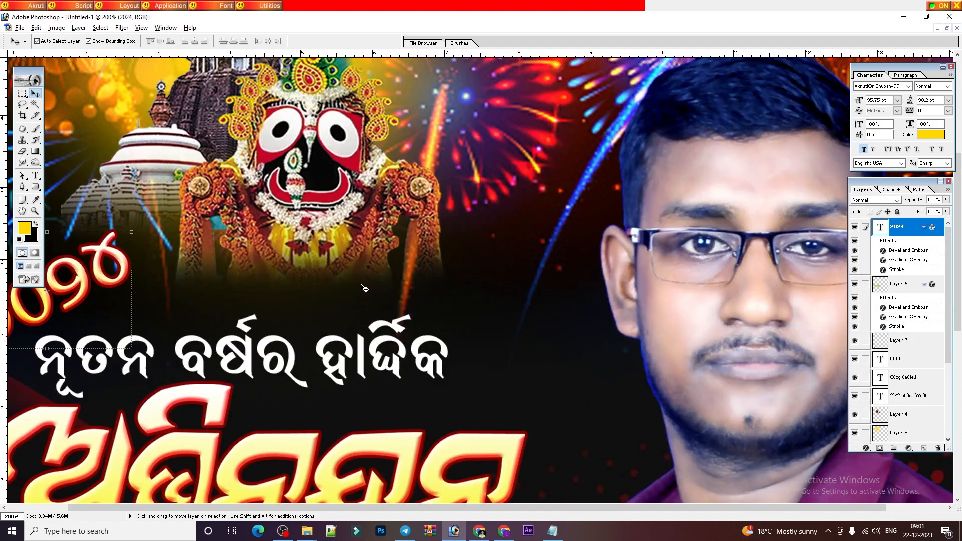
pyautogui.hotkey('ctrl', '-')
pyautogui.hotkey('ctrl', '-')
# Fit the poster on screen, select the Background layer, and switch to the OBS Studio window.
pyautogui.click(463, 290)
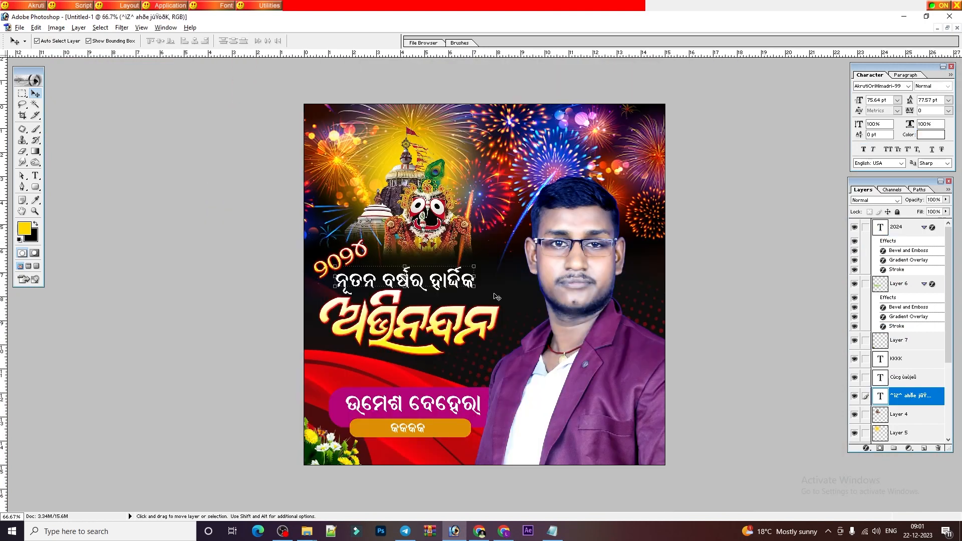
pyautogui.hotkey('ctrl', '0')
pyautogui.rightClick(527, 317)
pyautogui.click(554, 333)
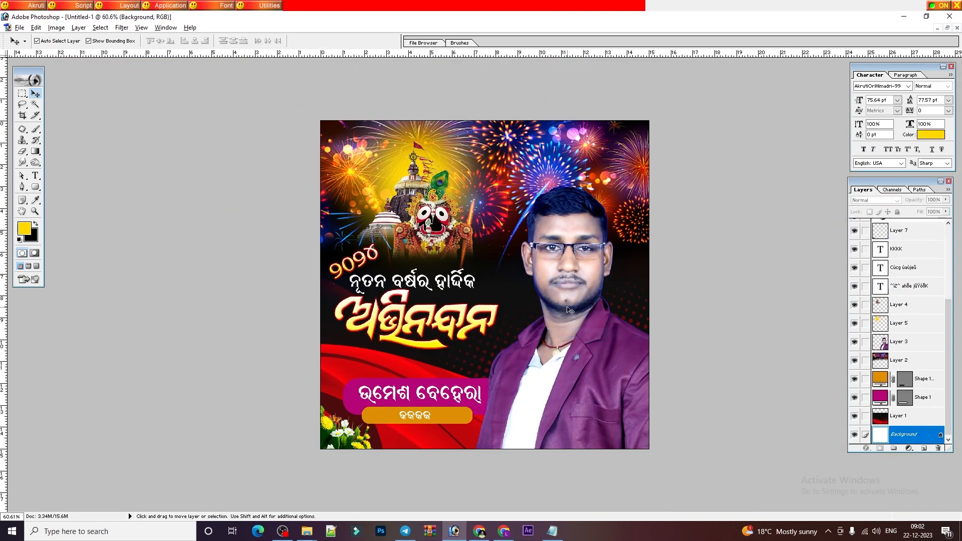
pyautogui.hotkey('ctrl', '-')
pyautogui.hotkey('ctrl', '+')
pyautogui.hotkey('ctrl', '+')
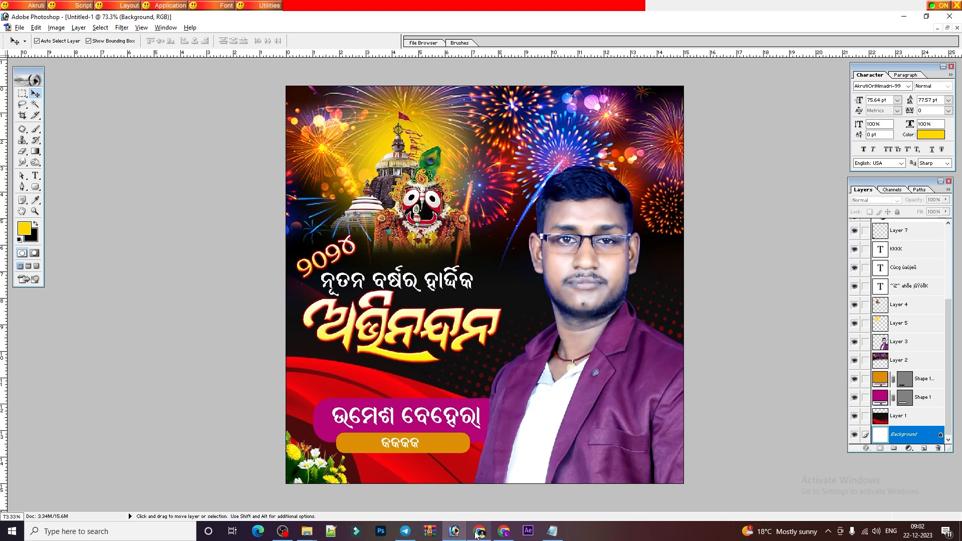
pyautogui.click(283, 530)
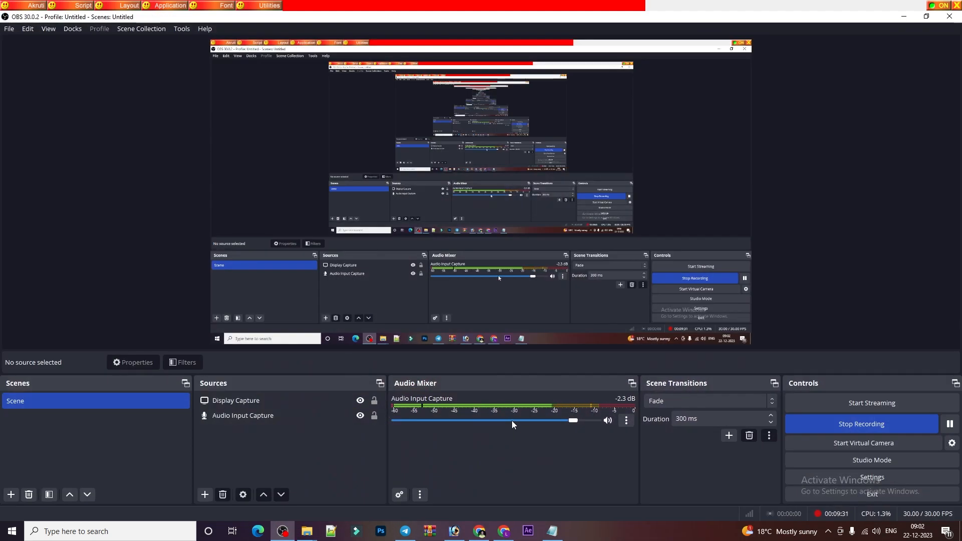